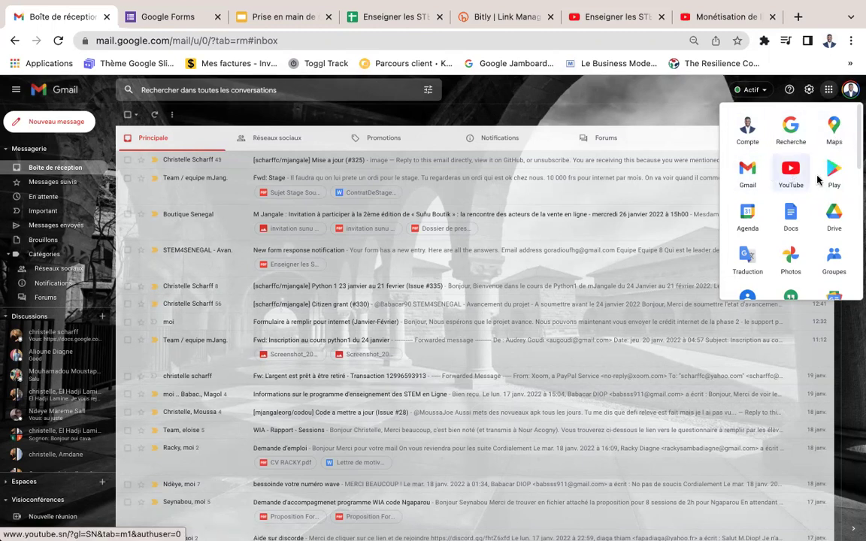
Switch from Gmail to Google Forms and create a new blank form
{"action": "scroll", "coordinate": [822, 216], "scroll_direction": "down", "scroll_amount": 5}
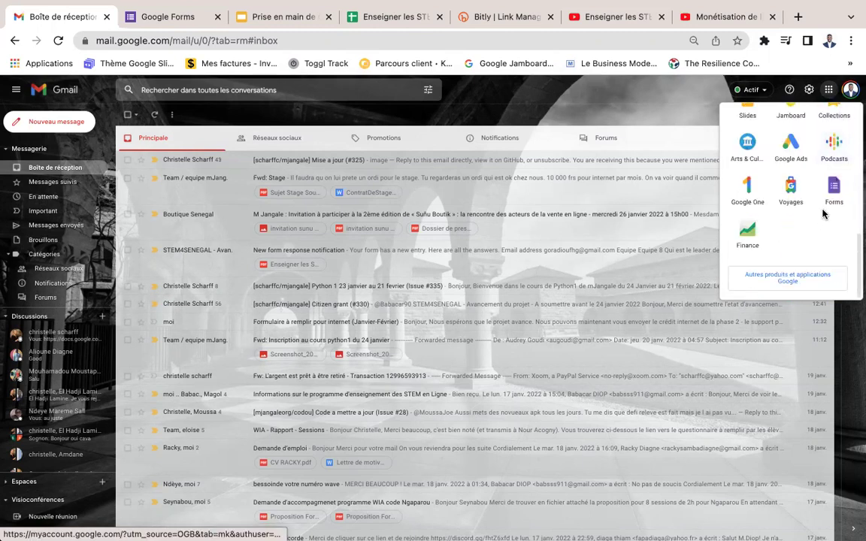
{"action": "left_click", "coordinate": [834, 189]}
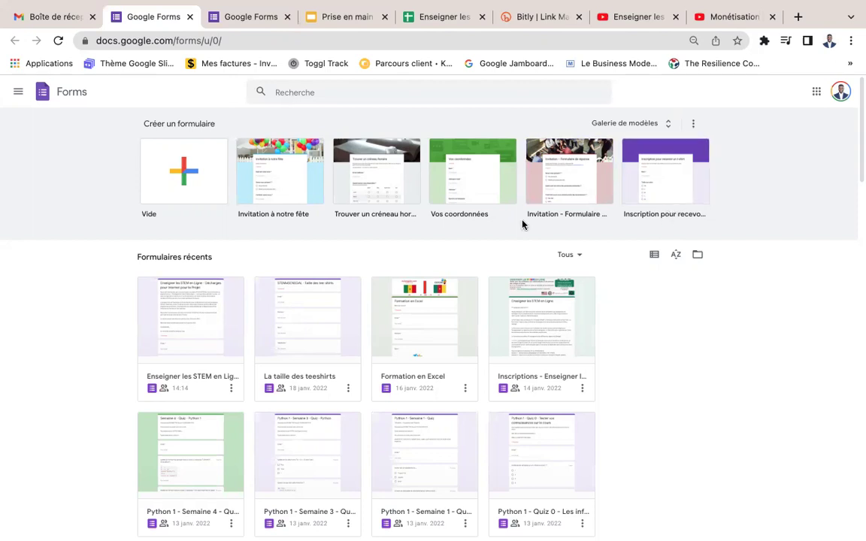
{"action": "left_click", "coordinate": [186, 176]}
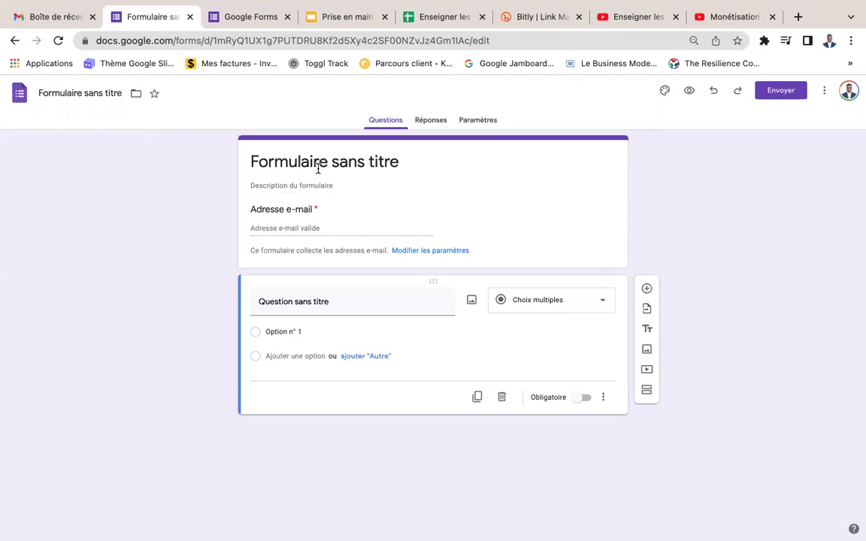
{"action": "left_click", "coordinate": [382, 165]}
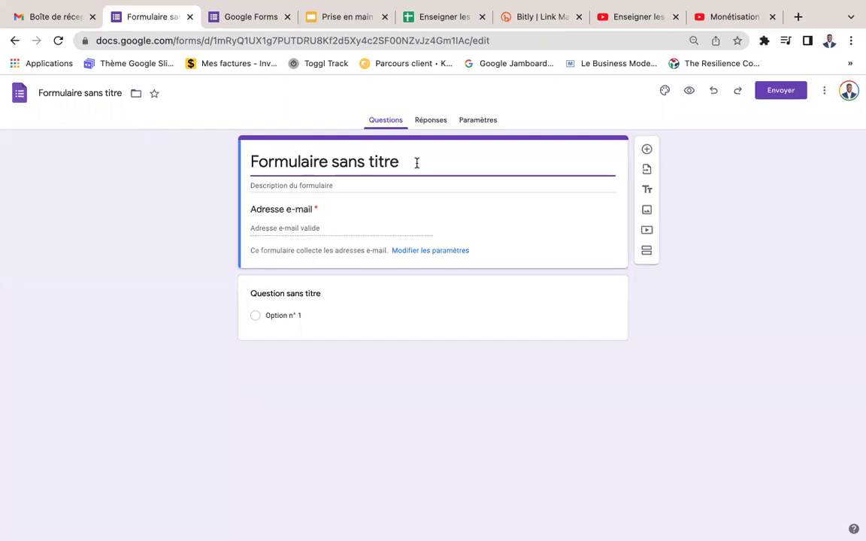
{"action": "left_click", "coordinate": [107, 93]}
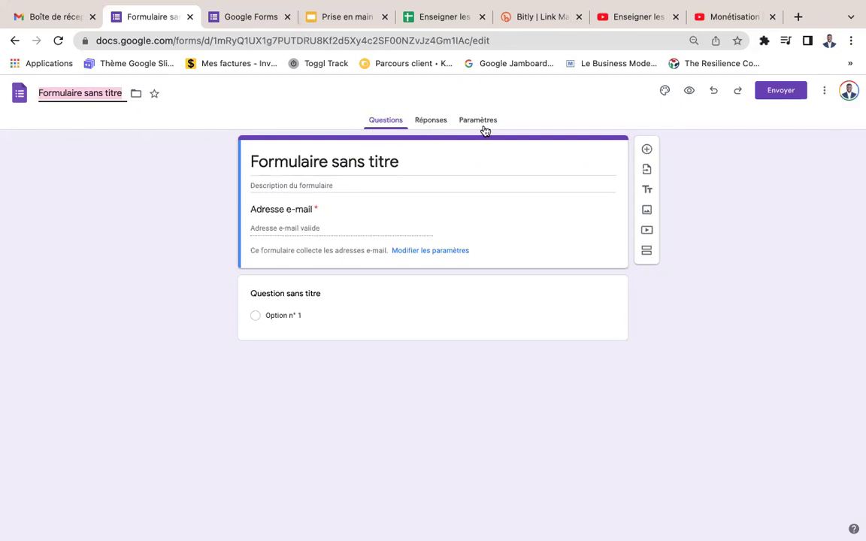
Set the form's theme colour to orange and its background colour to light grey
{"action": "left_click", "coordinate": [665, 94]}
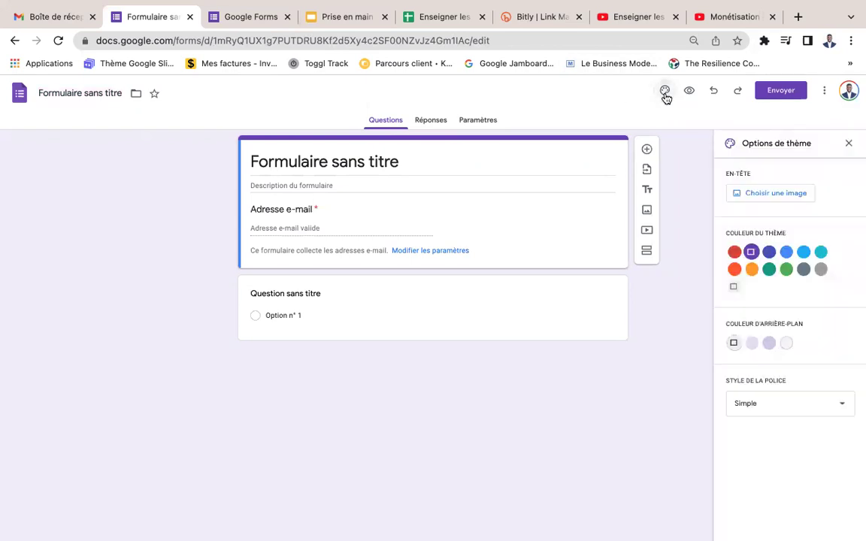
{"action": "left_click", "coordinate": [734, 252]}
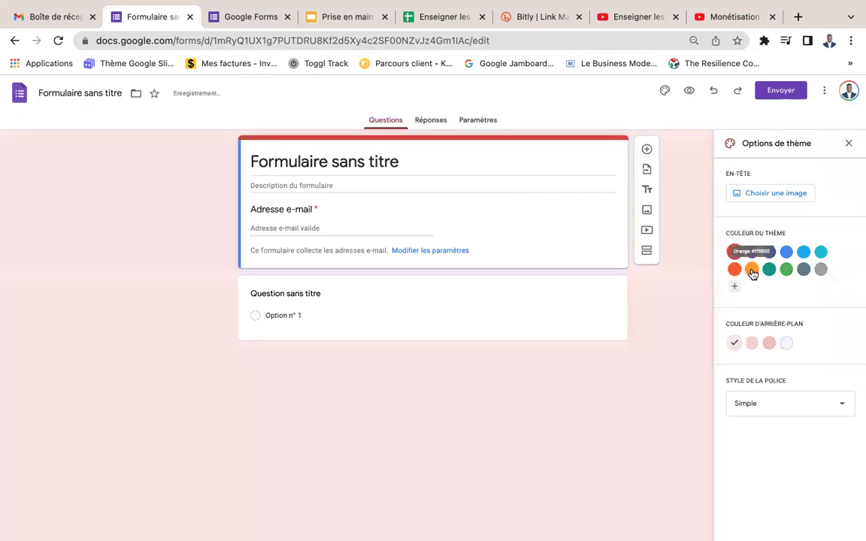
{"action": "left_click", "coordinate": [750, 269]}
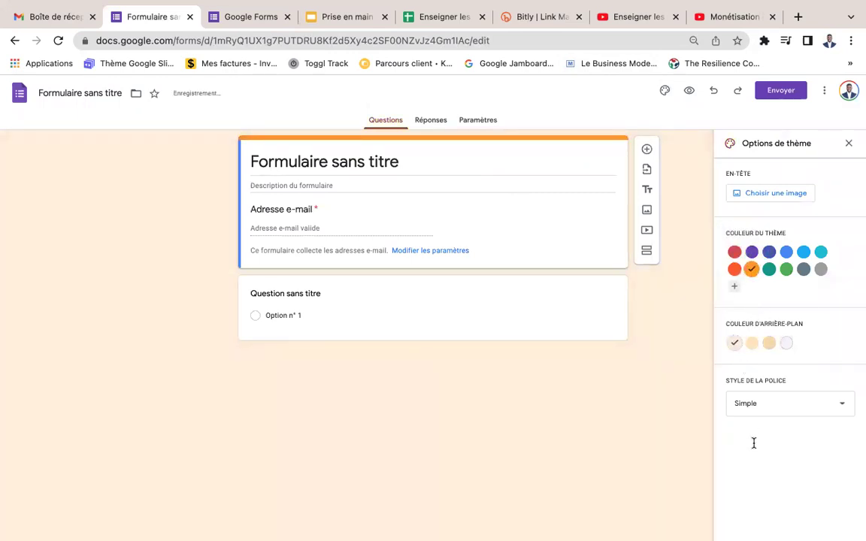
{"action": "left_click", "coordinate": [786, 343]}
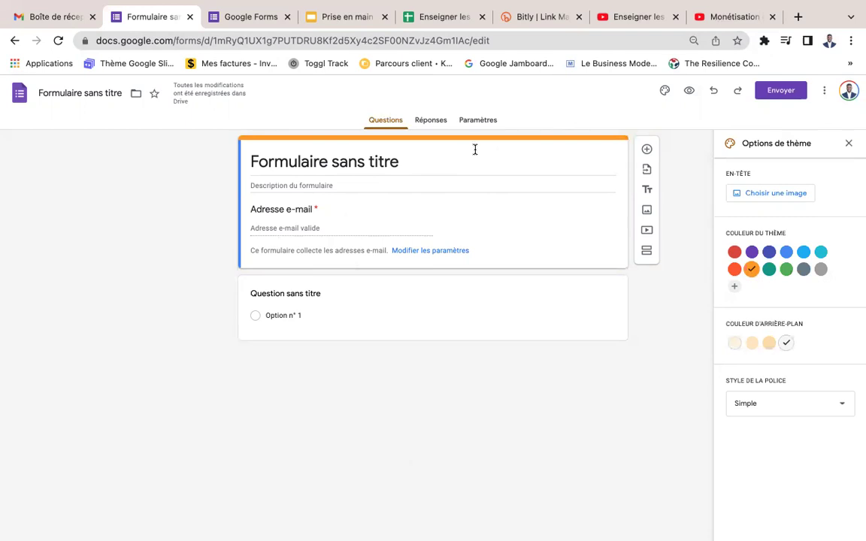
Convert the form into a quiz in its settings
{"action": "left_click", "coordinate": [472, 122]}
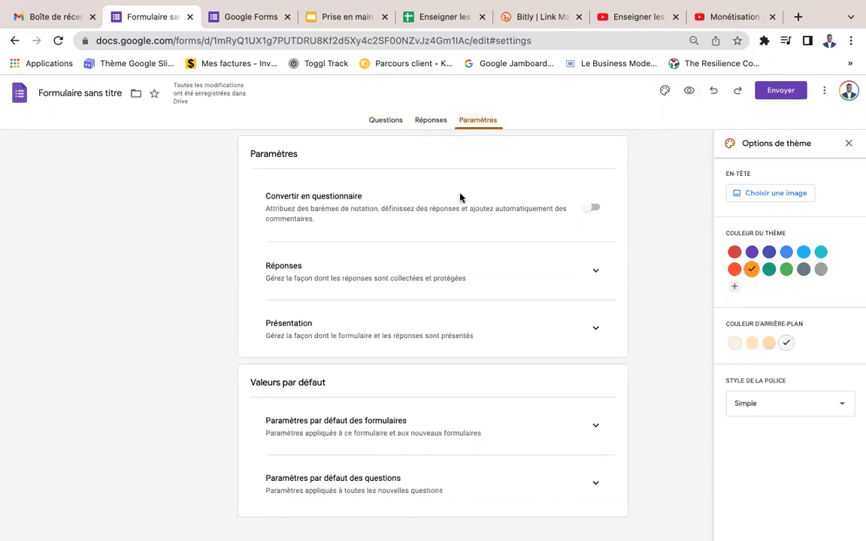
{"action": "left_click", "coordinate": [594, 209]}
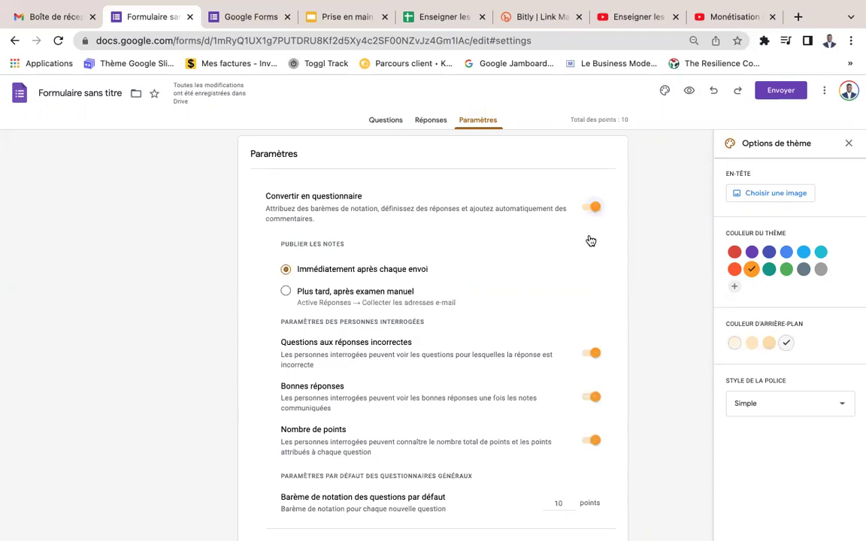
Try a default grade of 20 points for new quiz questions
{"action": "scroll", "coordinate": [524, 359], "scroll_direction": "down", "scroll_amount": 4}
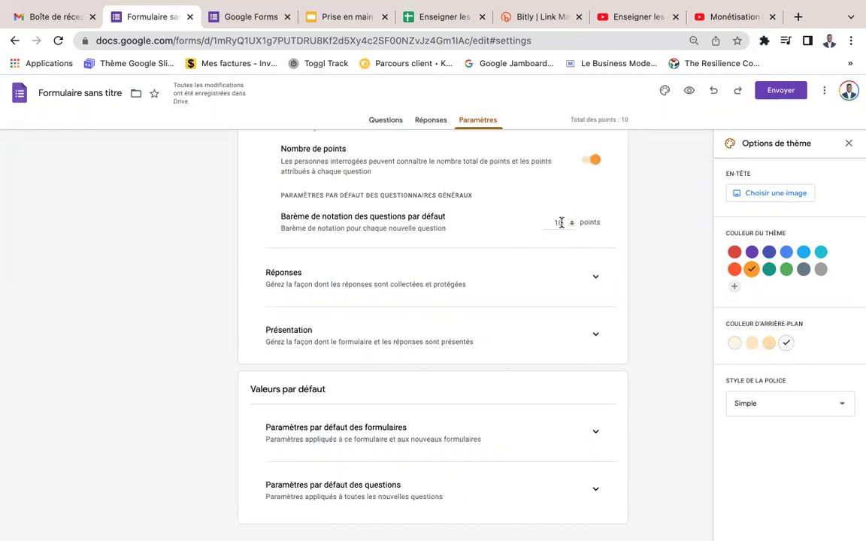
{"action": "left_click", "coordinate": [560, 222]}
{"action": "type", "text": "2"}
{"action": "type", "text": "0"}
Set the response options so that participants are always ("Toujours") sent a copy of their answers
{"action": "scroll", "coordinate": [541, 301], "scroll_direction": "down", "scroll_amount": 1}
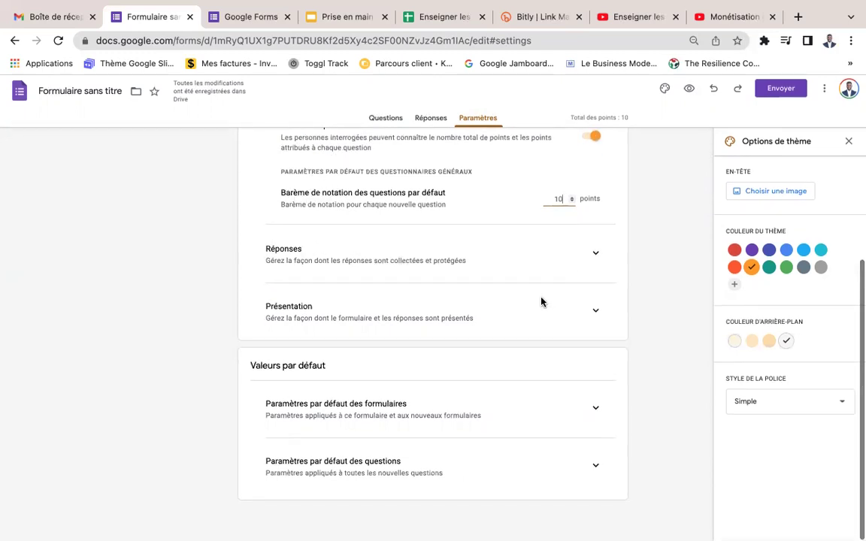
{"action": "left_click", "coordinate": [592, 255]}
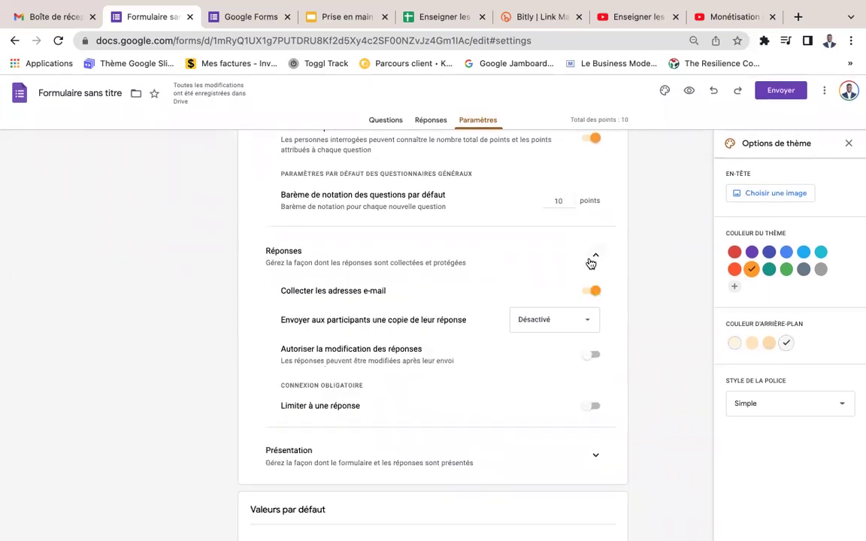
{"action": "left_click", "coordinate": [580, 325]}
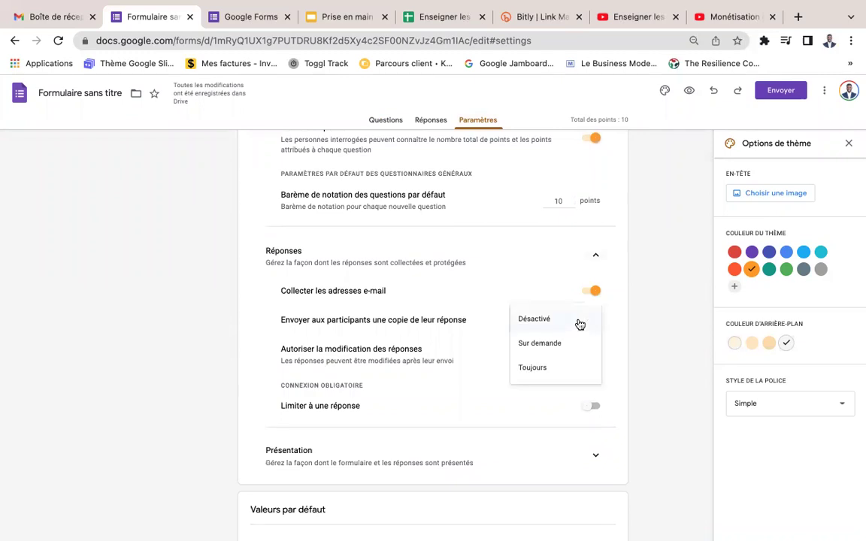
{"action": "left_click", "coordinate": [554, 369]}
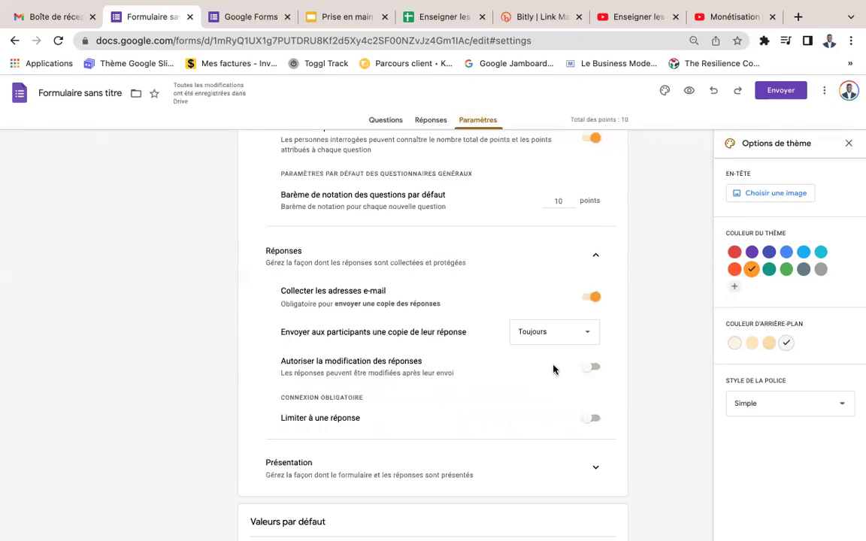
Set the form's confirmation message to "Votre réponse a été enregistrée avec succés" and save it
{"action": "scroll", "coordinate": [553, 369], "scroll_direction": "down", "scroll_amount": 4}
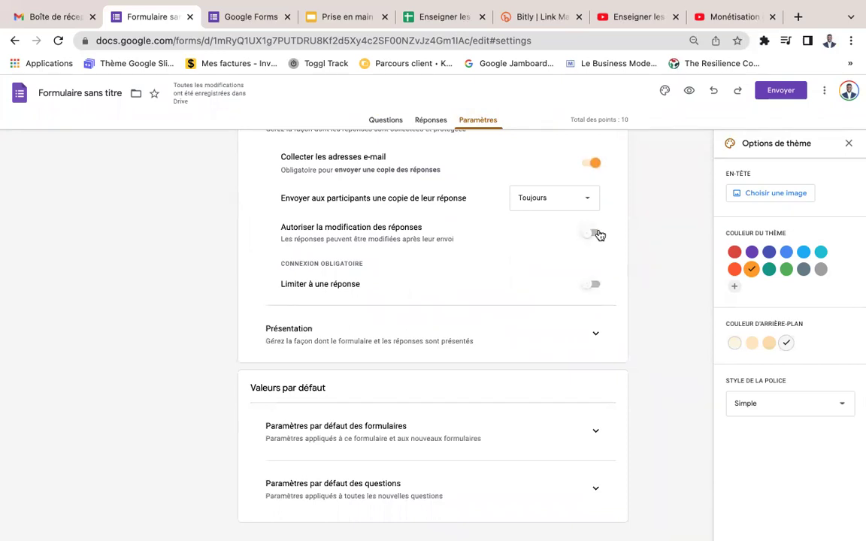
{"action": "scroll", "coordinate": [592, 301], "scroll_direction": "down", "scroll_amount": 1}
{"action": "left_click", "coordinate": [592, 309]}
{"action": "scroll", "coordinate": [475, 335], "scroll_direction": "down", "scroll_amount": 3}
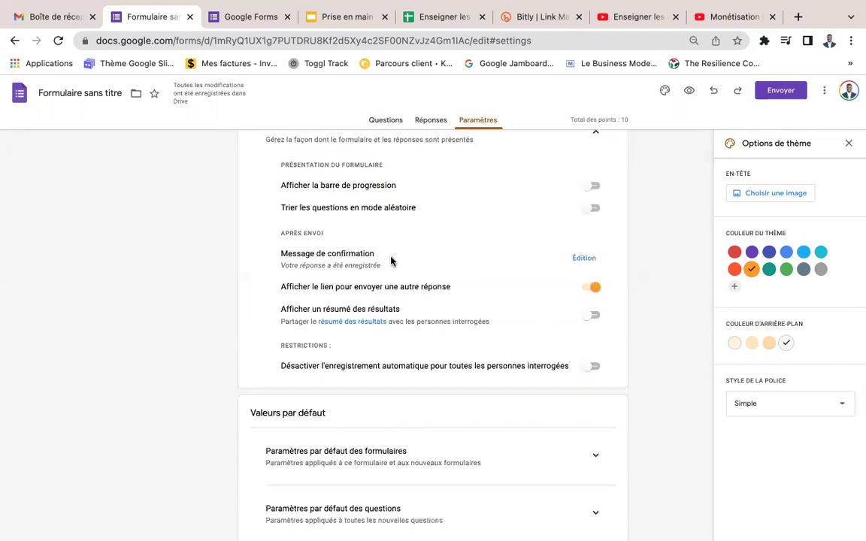
{"action": "left_click", "coordinate": [581, 262]}
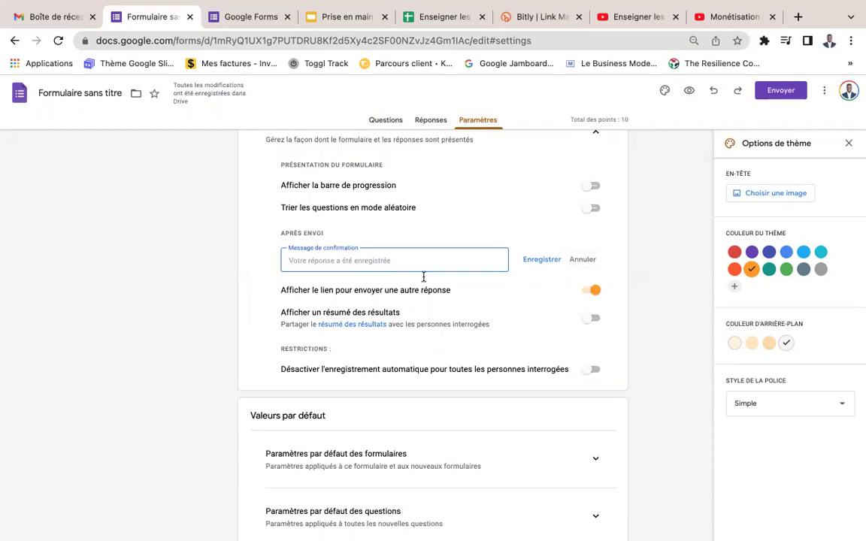
{"action": "type", "text": "Vot"}
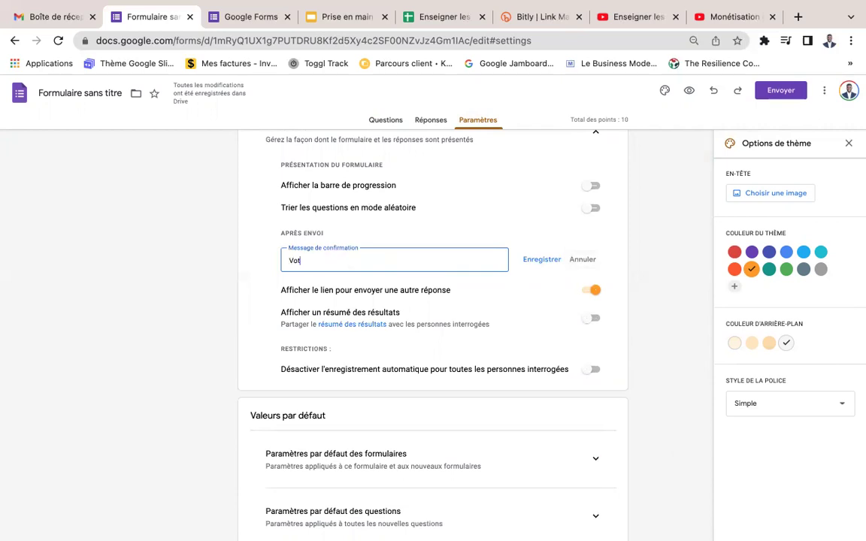
{"action": "type", "text": "re répo"}
{"action": "type", "text": "n"}
{"action": "type", "text": "se"}
{"action": "type", "text": " a été ere"}
{"action": "type", "text": "nr"}
{"action": "type", "text": "egistrée a"}
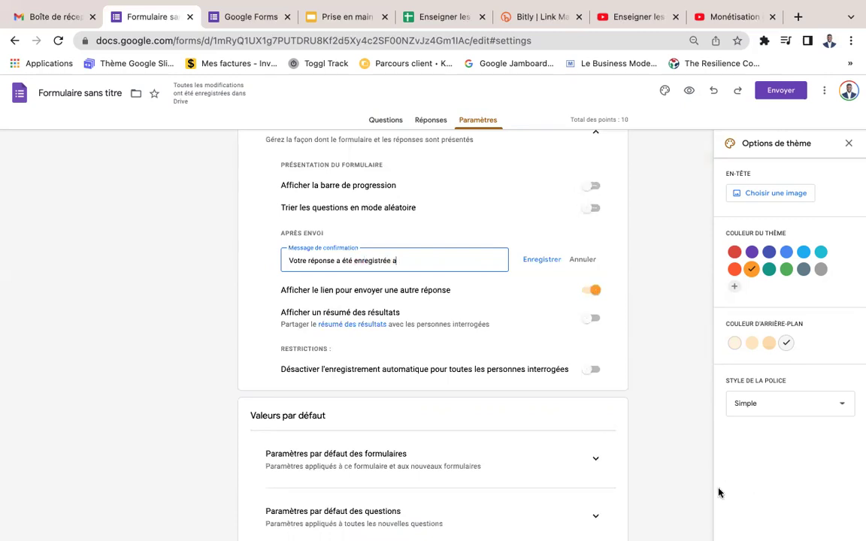
{"action": "type", "text": "v"}
{"action": "type", "text": "ec"}
{"action": "type", "text": " seco"}
{"action": "key", "text": "BackSpace"}
{"action": "key", "text": "BackSpace"}
{"action": "key", "text": "BackSpace"}
{"action": "type", "text": "cce"}
{"action": "left_click", "coordinate": [535, 261]}
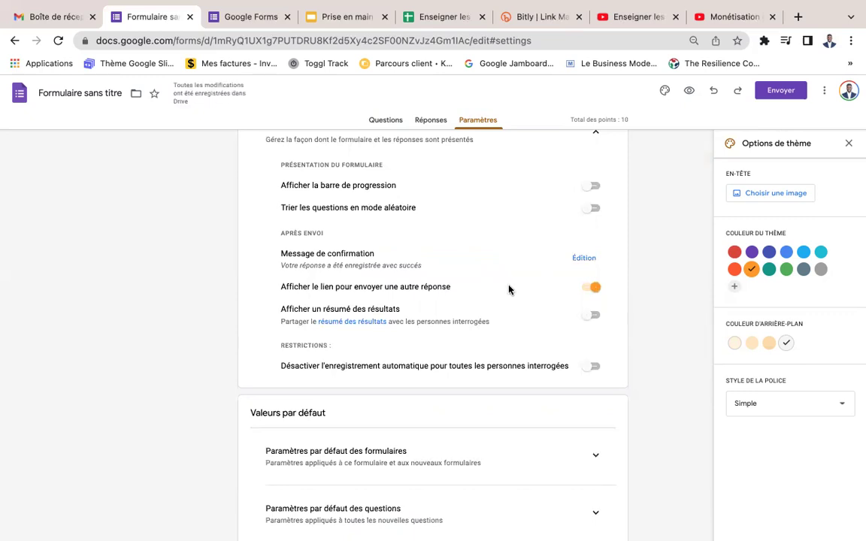
Try switching off default e-mail address collection in the form defaults and restore it
{"action": "scroll", "coordinate": [508, 290], "scroll_direction": "down", "scroll_amount": 1}
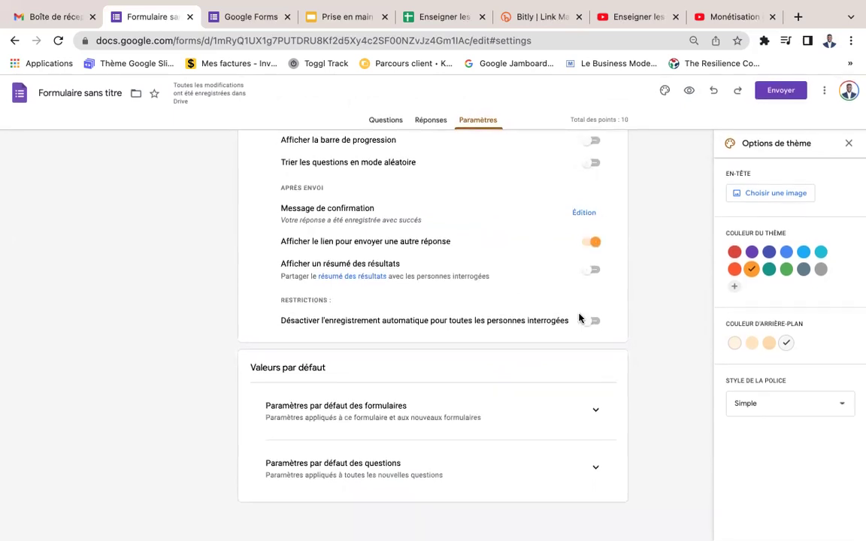
{"action": "left_click", "coordinate": [595, 409]}
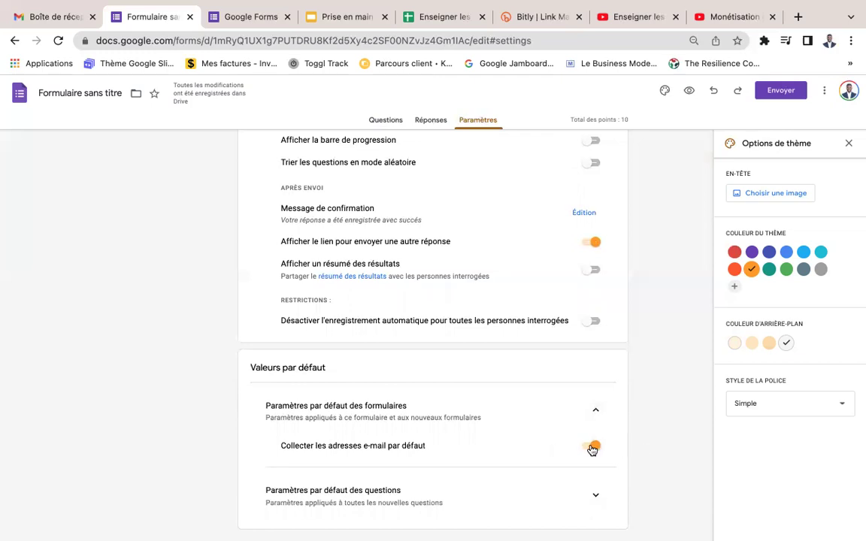
{"action": "left_click", "coordinate": [592, 448]}
{"action": "left_click", "coordinate": [593, 449]}
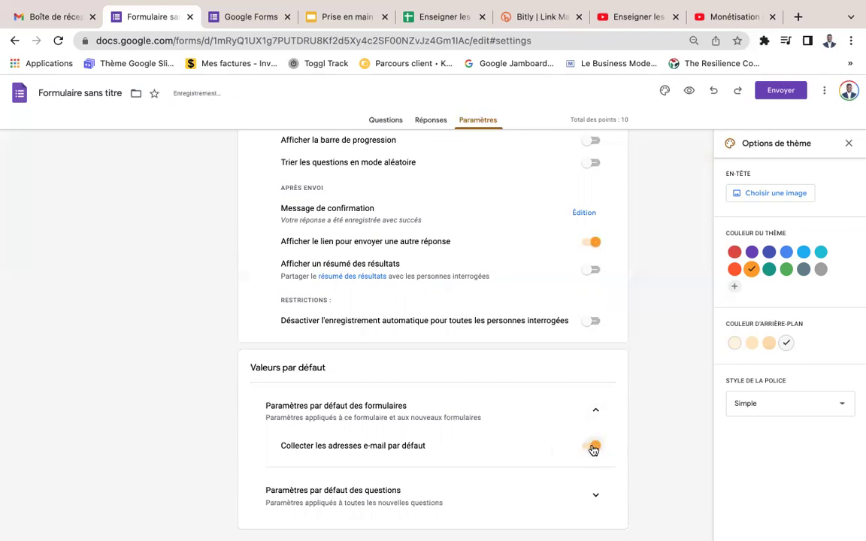
Return to the form's questions and replace the form title with "test de connaissance"
{"action": "scroll", "coordinate": [572, 267], "scroll_direction": "up", "scroll_amount": 10}
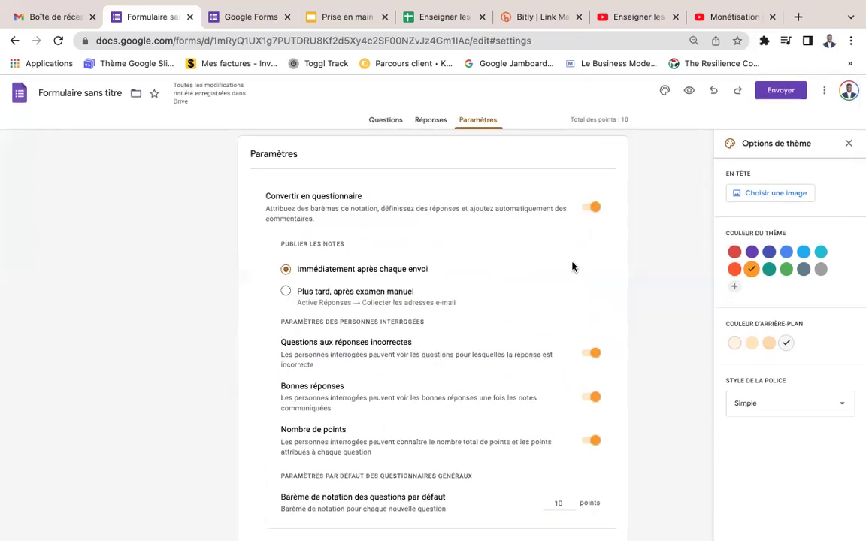
{"action": "scroll", "coordinate": [516, 319], "scroll_direction": "down", "scroll_amount": 2}
{"action": "scroll", "coordinate": [515, 319], "scroll_direction": "up", "scroll_amount": 3}
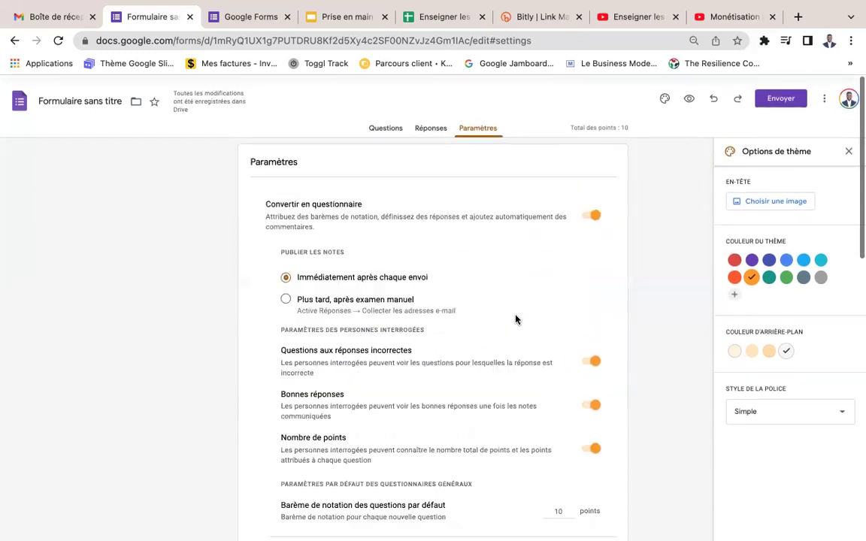
{"action": "left_click", "coordinate": [387, 121]}
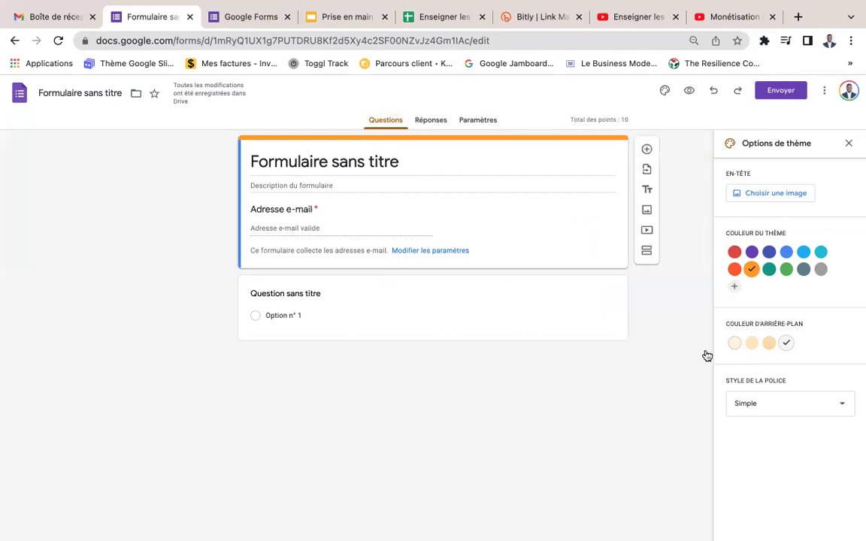
{"action": "double_click", "coordinate": [404, 164]}
{"action": "left_click", "coordinate": [403, 164]}
{"action": "double_click", "coordinate": [404, 165]}
{"action": "key", "text": "BackSpace"}
{"action": "key", "text": "BackSpace"}
{"action": "key", "text": "BackSpace"}
{"action": "key", "text": "BackSpace"}
{"action": "key", "text": "BackSpace"}
{"action": "key", "text": "BackSpace"}
{"action": "key", "text": "BackSpace"}
{"action": "key", "text": "BackSpace"}
{"action": "key", "text": "BackSpace"}
{"action": "key", "text": "BackSpace"}
{"action": "key", "text": "BackSpace"}
{"action": "key", "text": "BackSpace"}
{"action": "key", "text": "BackSpace"}
{"action": "key", "text": "BackSpace"}
{"action": "key", "text": "BackSpace"}
{"action": "key", "text": "BackSpace"}
{"action": "key", "text": "BackSpace"}
{"action": "type", "text": "test de "}
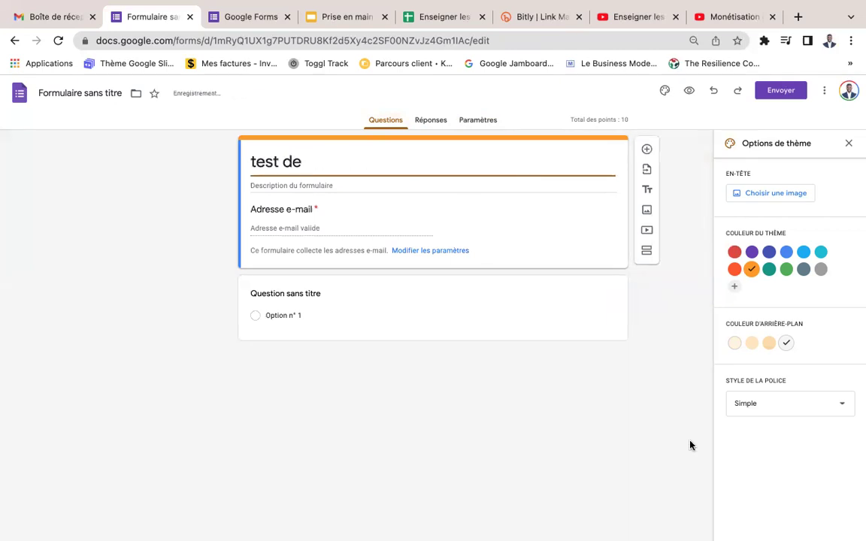
{"action": "type", "text": "connaissance"}
{"action": "left_click", "coordinate": [186, 185]}
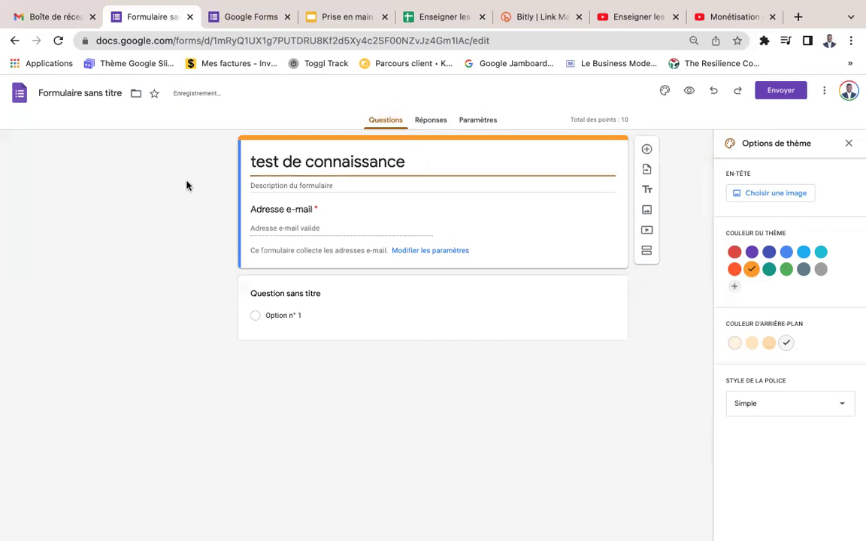
Rename the form file as "Quiz de test de connaissance"
{"action": "left_click", "coordinate": [87, 93]}
{"action": "left_click", "coordinate": [112, 193]}
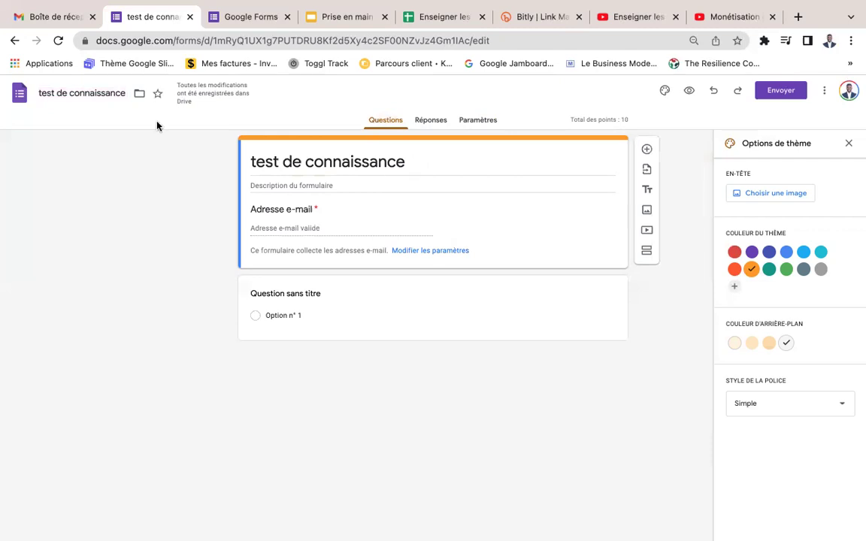
{"action": "left_click", "coordinate": [39, 92]}
{"action": "type", "text": "quis de"}
{"action": "key", "text": "BackSpace"}
{"action": "key", "text": "BackSpace"}
{"action": "key", "text": "BackSpace"}
{"action": "key", "text": "BackSpace"}
{"action": "key", "text": "BackSpace"}
{"action": "key", "text": "BackSpace"}
{"action": "key", "text": "BackSpace"}
{"action": "key", "text": "BackSpace"}
{"action": "type", "text": "Quis dtest"}
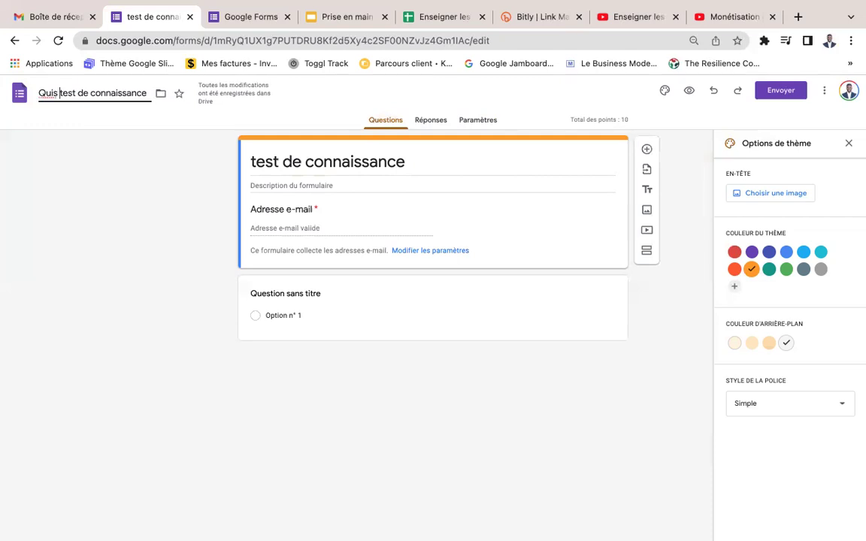
{"action": "key", "text": "BackSpace"}
{"action": "key", "text": "BackSpace"}
{"action": "key", "text": "BackSpace"}
{"action": "key", "text": "BackSpace"}
{"action": "key", "text": "BackSpace"}
{"action": "type", "text": "z de"}
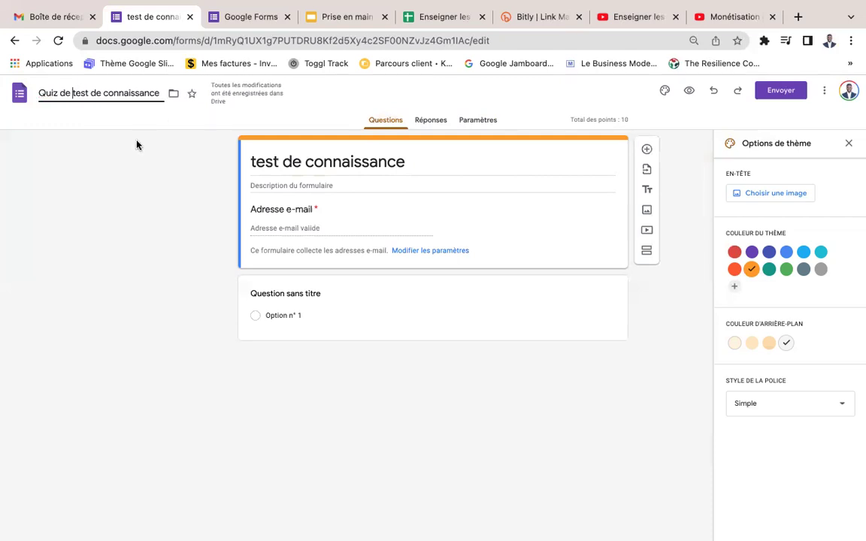
Enter the form description "Merci de remplir ce formulaire de test de connaissance"
{"action": "left_click", "coordinate": [338, 185]}
{"action": "type", "text": "H"}
{"action": "key", "text": "BackSpace"}
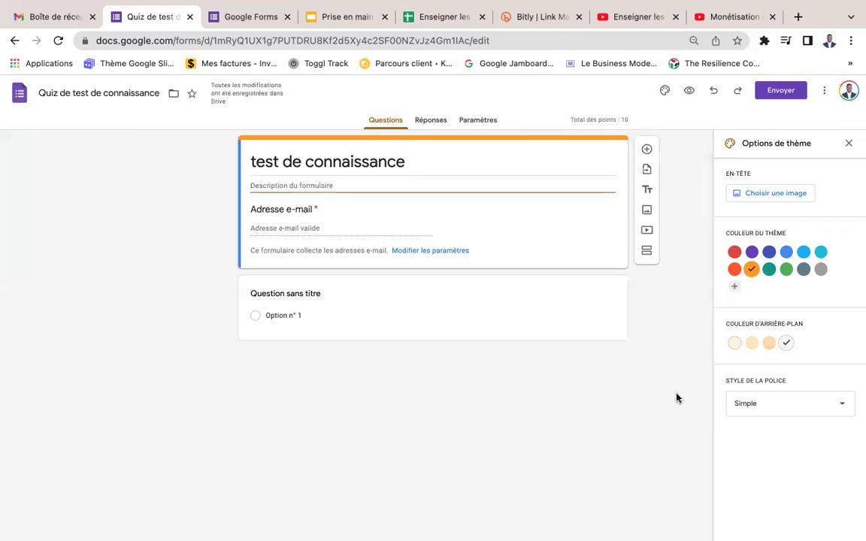
{"action": "type", "text": "mai"}
{"action": "key", "text": "BackSpace"}
{"action": "key", "text": "BackSpace"}
{"action": "key", "text": "BackSpace"}
{"action": "type", "text": "Merci de remp"}
{"action": "key", "text": "BackSpace"}
{"action": "key", "text": "BackSpace"}
{"action": "type", "text": "mplir"}
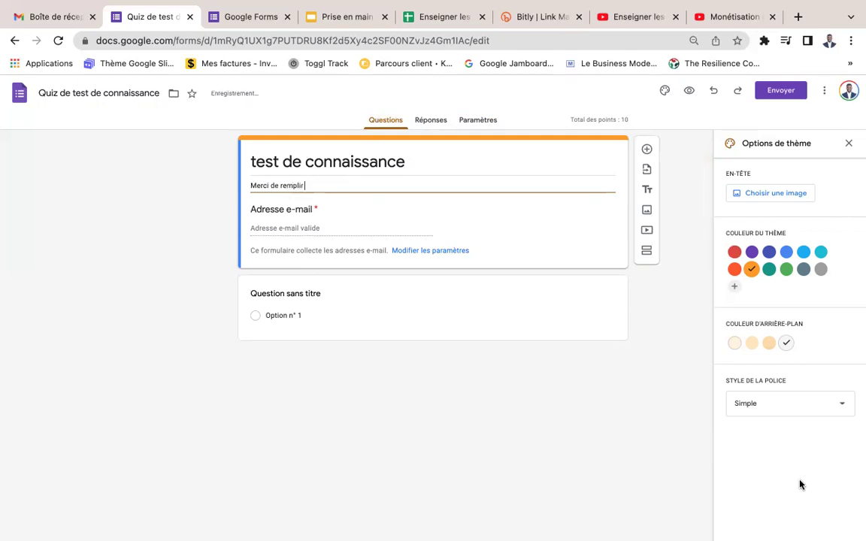
{"action": "type", "text": " ce formulaire de test de connaissance"}
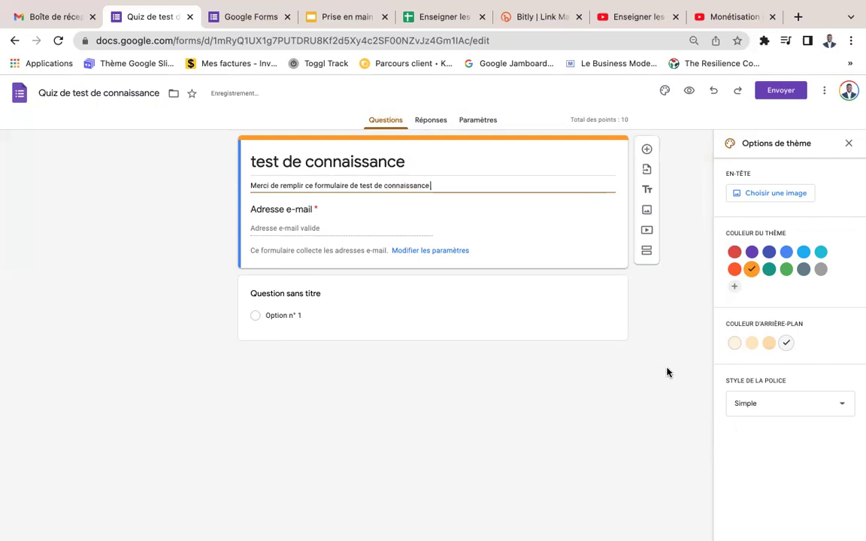
Add a second line to the form description reading "A remplir individuellement"
{"action": "key", "text": "Return"}
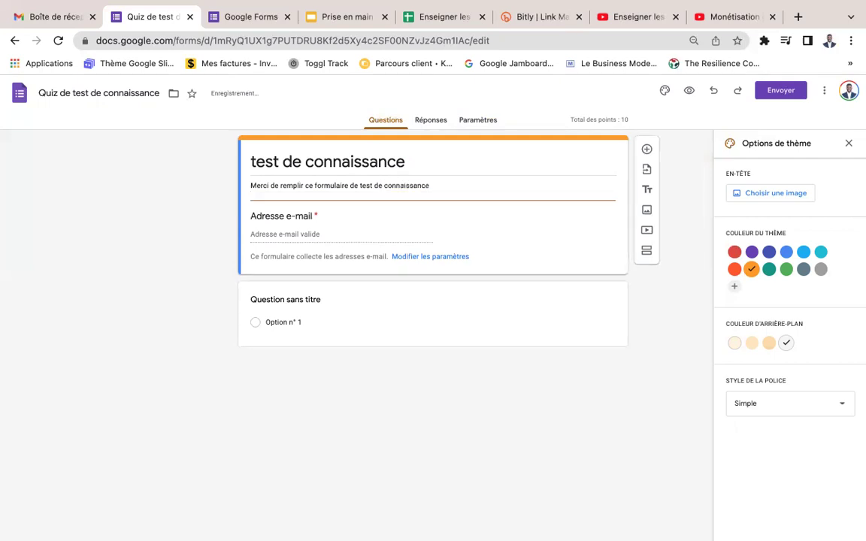
{"action": "type", "text": "A relpmir"}
{"action": "key", "text": "BackSpace"}
{"action": "key", "text": "BackSpace"}
{"action": "key", "text": "BackSpace"}
{"action": "key", "text": "BackSpace"}
{"action": "key", "text": "BackSpace"}
{"action": "type", "text": "empli"}
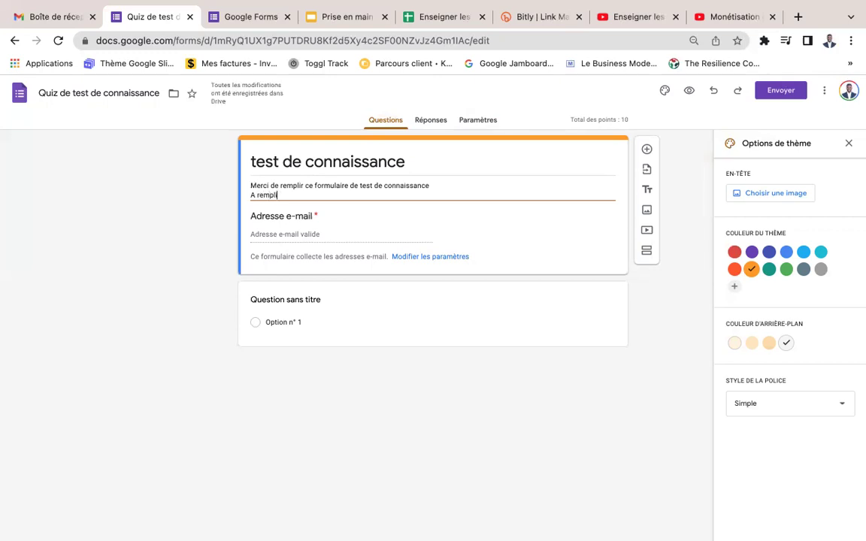
{"action": "type", "text": "r individue"}
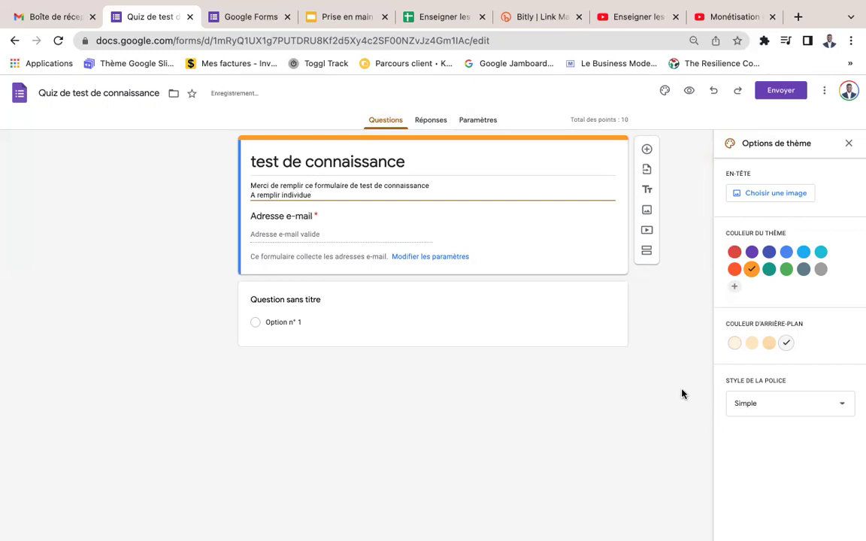
{"action": "type", "text": "llement"}
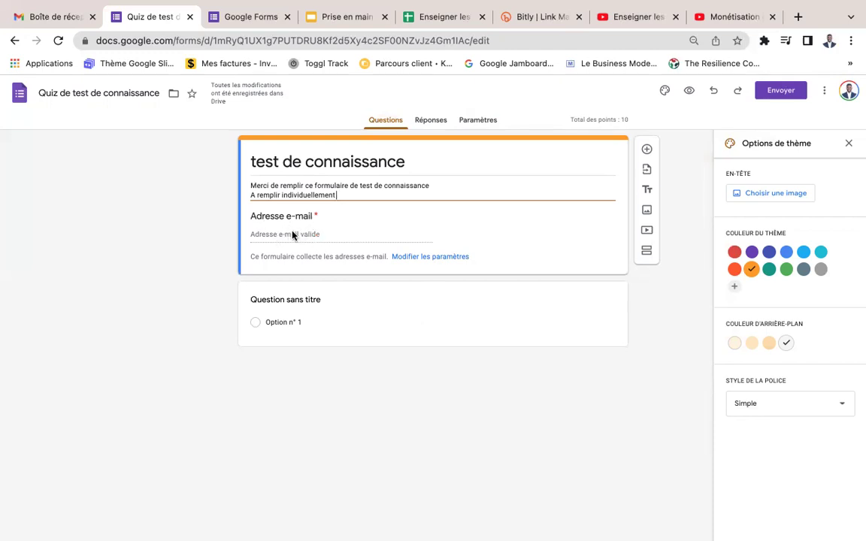
Replace the untitled first question's text with "Avez vous déja fait un cours en ligne ?"
{"action": "left_click", "coordinate": [329, 305]}
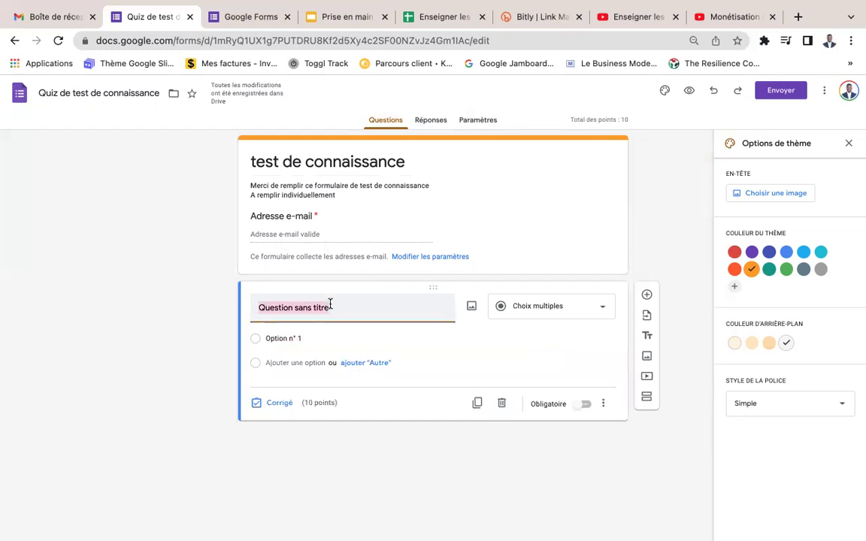
{"action": "type", "text": "A"}
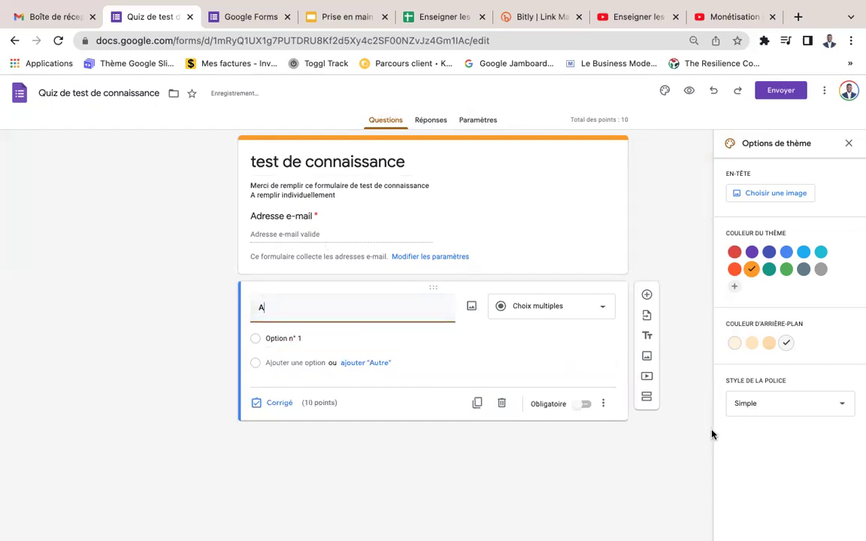
{"action": "type", "text": "vez vous déja"}
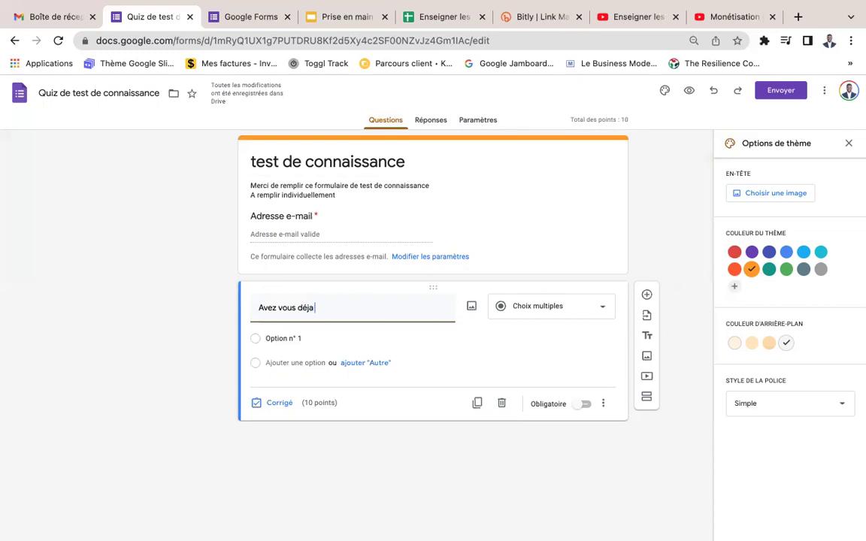
{"action": "type", "text": " fait u"}
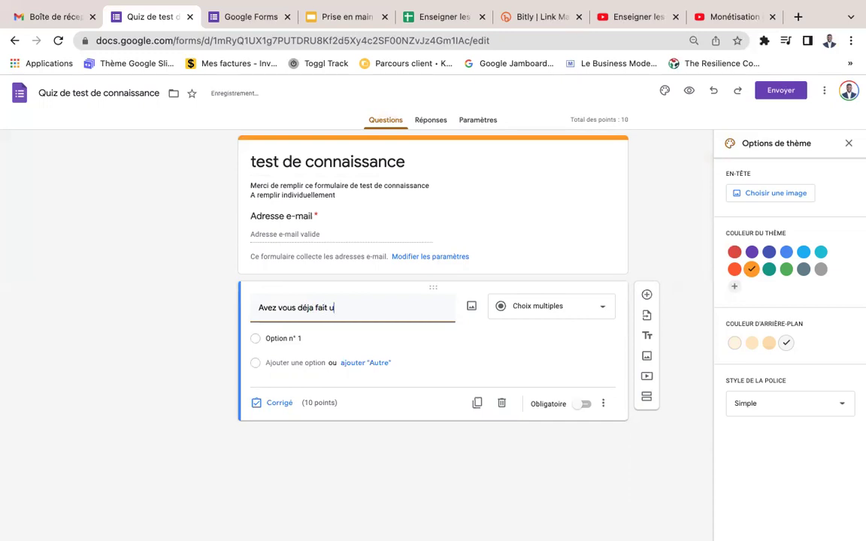
{"action": "type", "text": "n cor"}
{"action": "type", "text": "urs en lig"}
{"action": "type", "text": "e"}
{"action": "key", "text": "BackSpace"}
{"action": "type", "text": "ne"}
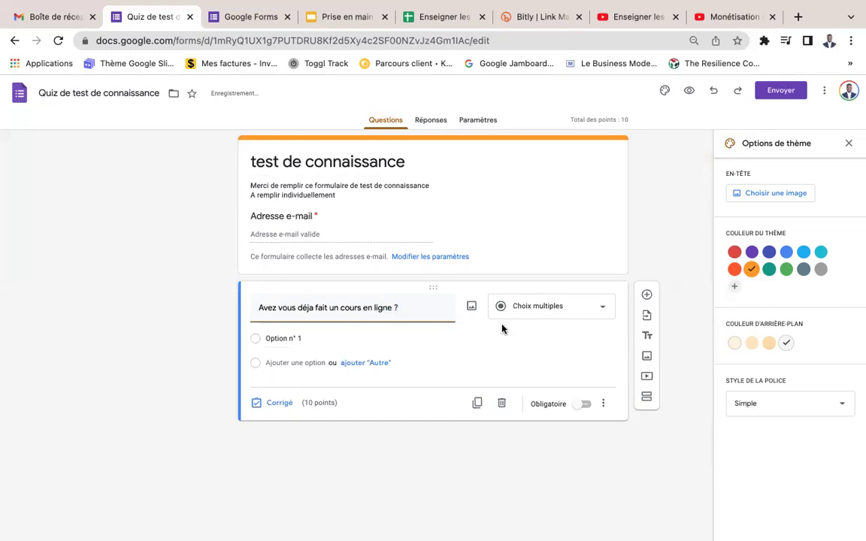
Keep the first question as Choix multiples with only the options "Oui" and "Non", and make it required
{"action": "left_click", "coordinate": [518, 308]}
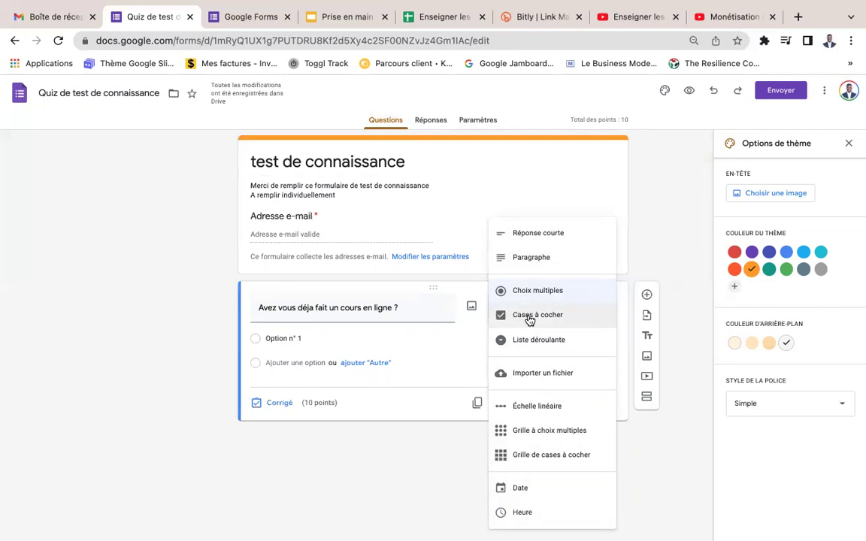
{"action": "scroll", "coordinate": [529, 381], "scroll_direction": "down", "scroll_amount": 1}
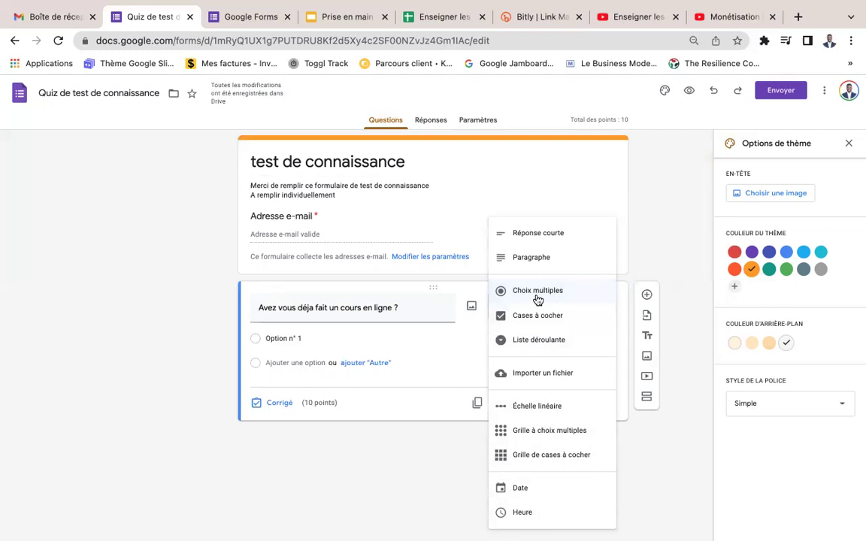
{"action": "left_click", "coordinate": [309, 339]}
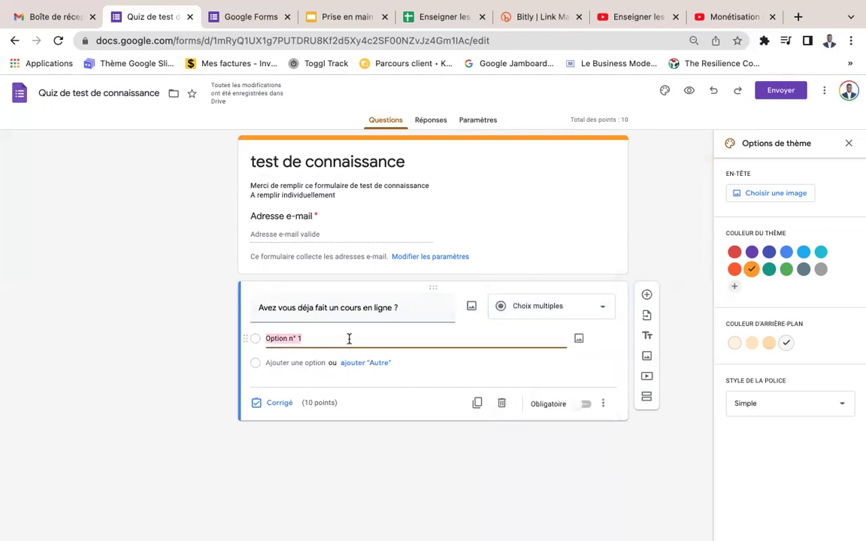
{"action": "type", "text": "Oui"}
{"action": "key", "text": "Return"}
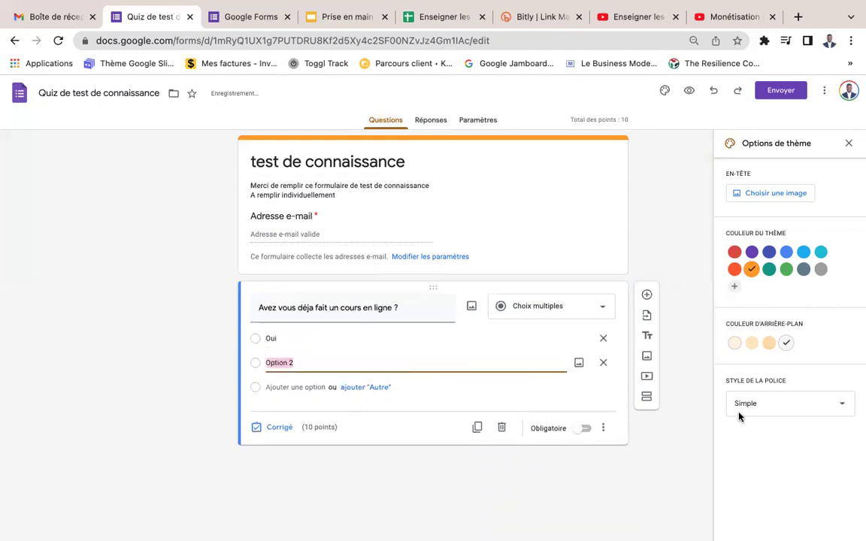
{"action": "type", "text": "Non"}
{"action": "key", "text": "Return"}
{"action": "key", "text": "BackSpace"}
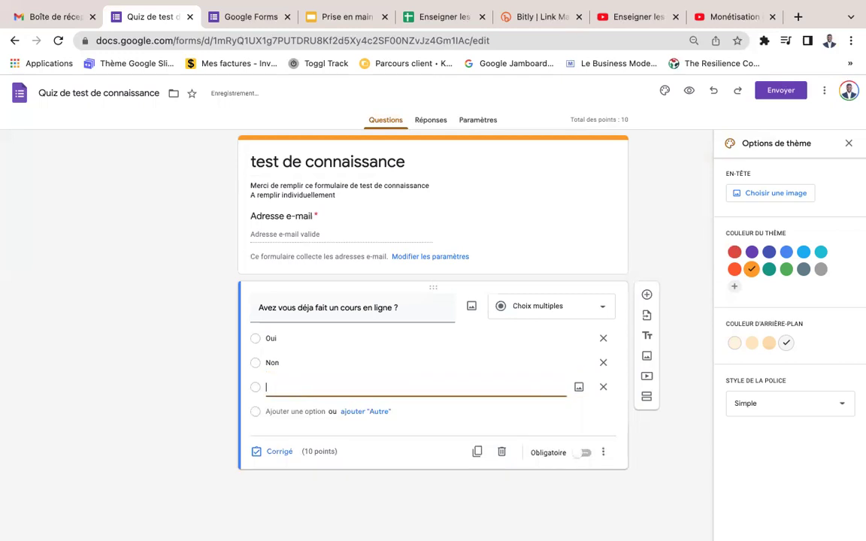
{"action": "left_click", "coordinate": [603, 386]}
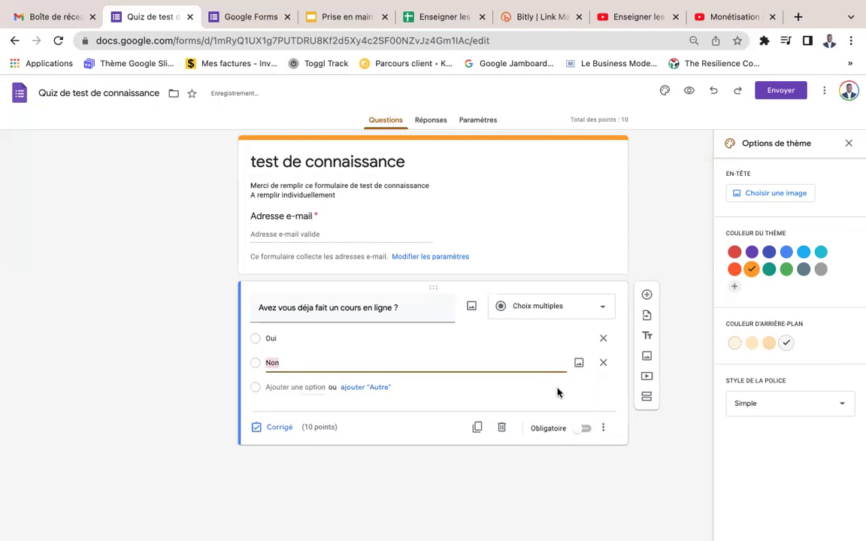
{"action": "left_click", "coordinate": [583, 428]}
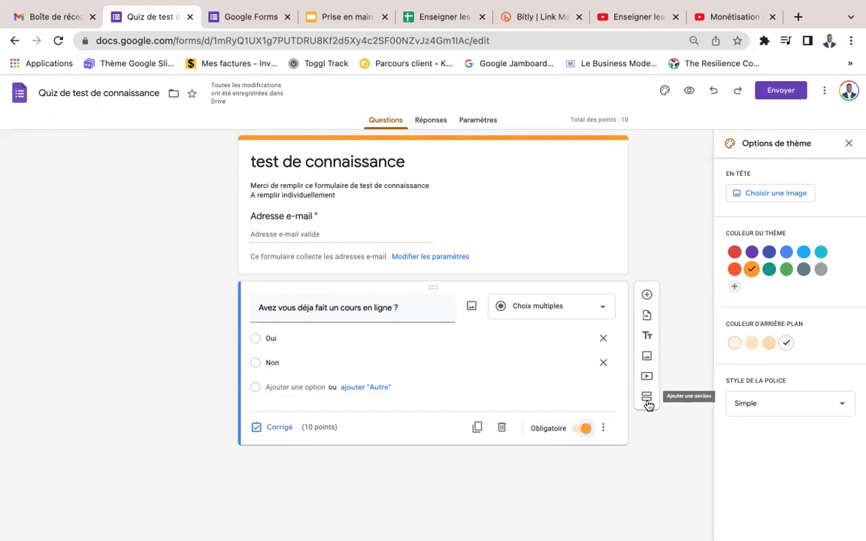
Add a second question reading "En quelle année le Sénégal a eu son indépendance?"
{"action": "left_click", "coordinate": [647, 295]}
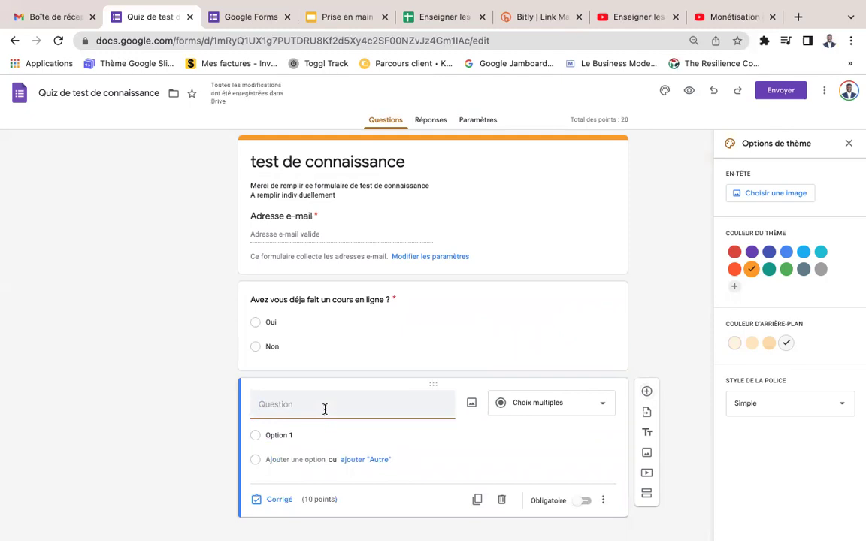
{"action": "type", "text": "En quelle"}
{"action": "key", "text": "BackSpace"}
{"action": "key", "text": "BackSpace"}
{"action": "key", "text": "BackSpace"}
{"action": "type", "text": "le a"}
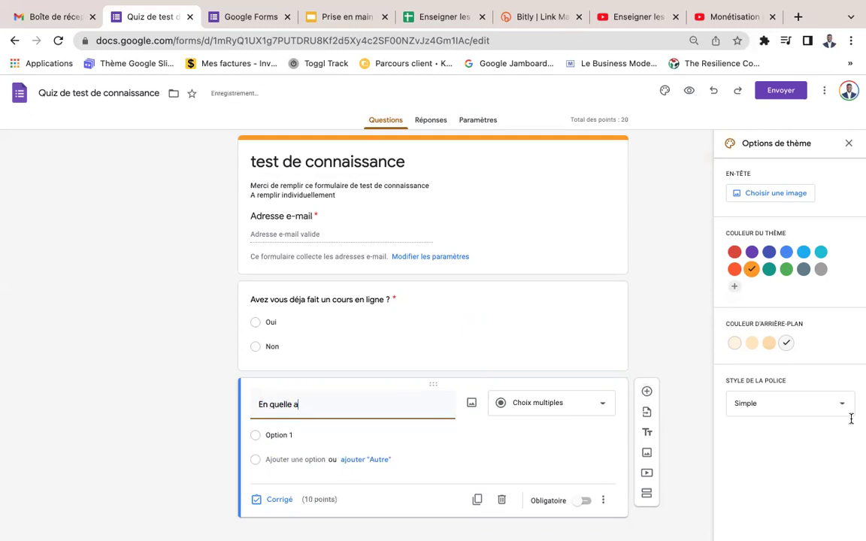
{"action": "type", "text": "nnée le Sénégal eu"}
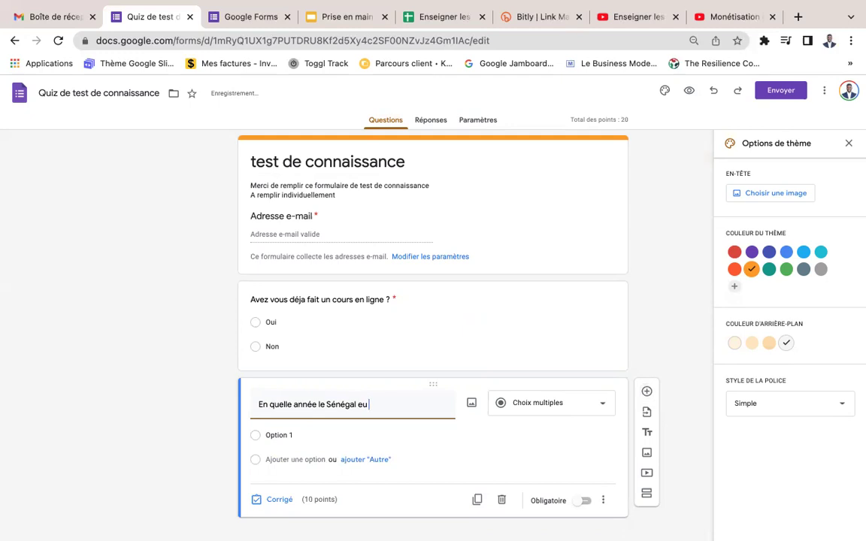
{"action": "key", "text": "BackSpace"}
{"action": "key", "text": "BackSpace"}
{"action": "key", "text": "BackSpace"}
{"action": "type", "text": "à eu"}
{"action": "key", "text": "BackSpace"}
{"action": "key", "text": "BackSpace"}
{"action": "key", "text": "BackSpace"}
{"action": "key", "text": "BackSpace"}
{"action": "type", "text": "a eu so"}
{"action": "type", "text": "n i"}
{"action": "type", "text": "ndep"}
{"action": "type", "text": "endance"}
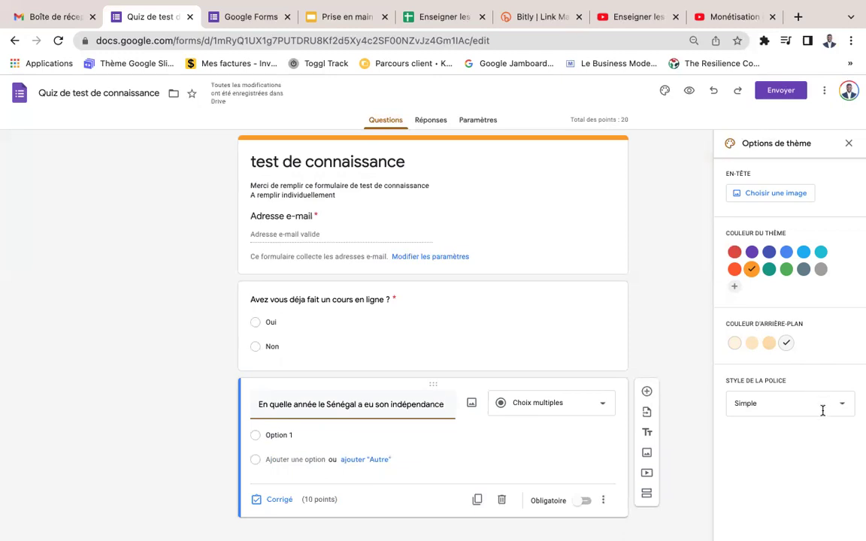
{"action": "type", "text": "?"}
Give the Senegal independence question the answer options 1990, 1960 and 2000
{"action": "left_click", "coordinate": [315, 445]}
{"action": "type", "text": "1"}
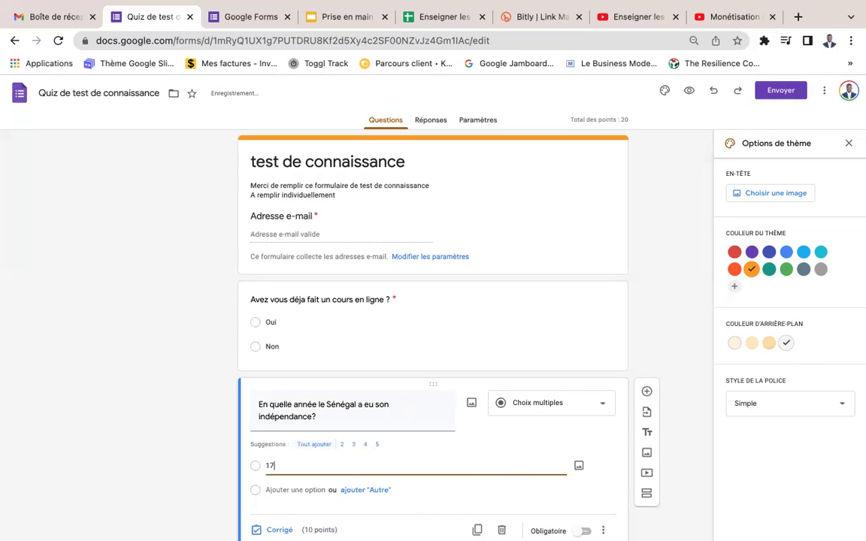
{"action": "type", "text": "7"}
{"action": "key", "text": "BackSpace"}
{"action": "type", "text": "990"}
{"action": "key", "text": "Return"}
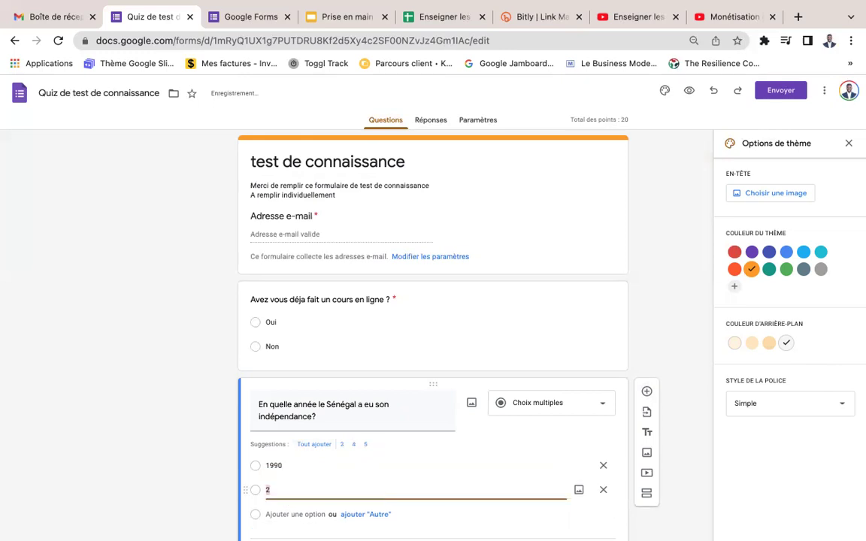
{"action": "type", "text": "1960"}
{"action": "key", "text": "Return"}
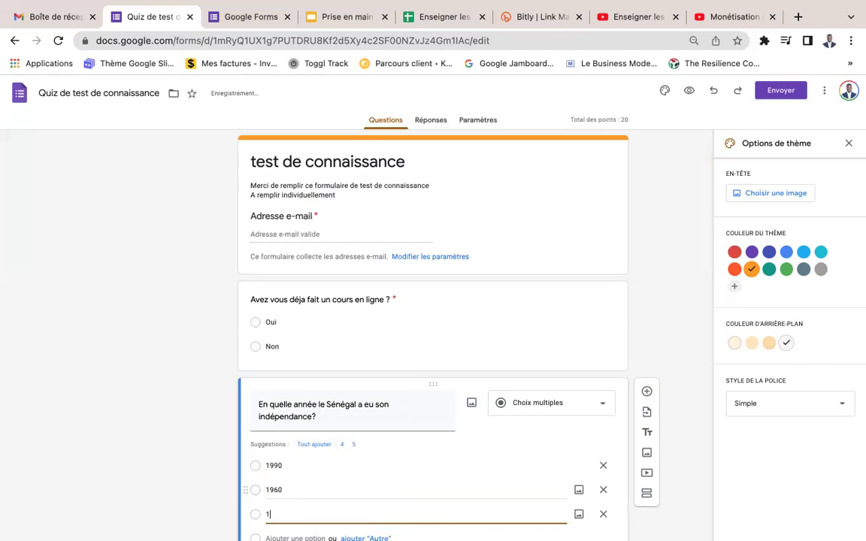
{"action": "type", "text": "2000"}
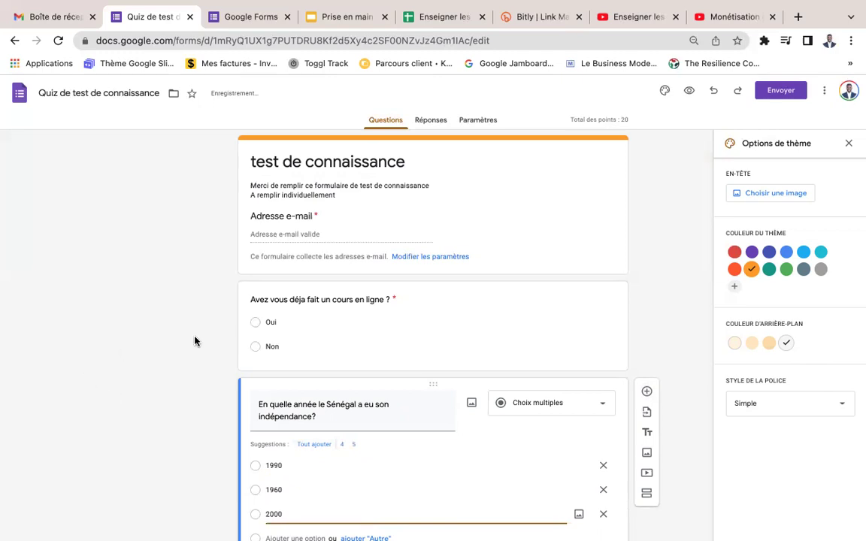
Mark 1960 as the correct answer in the independence question's answer key
{"action": "scroll", "coordinate": [193, 342], "scroll_direction": "down", "scroll_amount": 2}
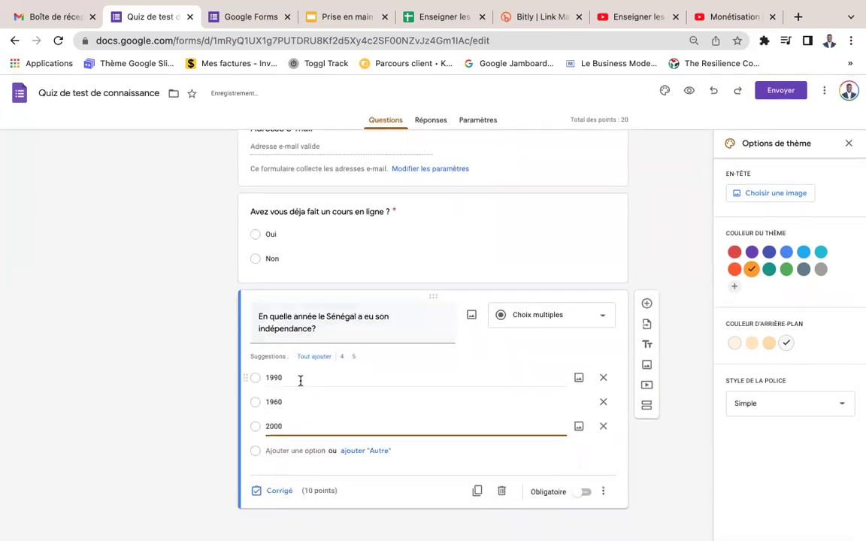
{"action": "left_click", "coordinate": [287, 402]}
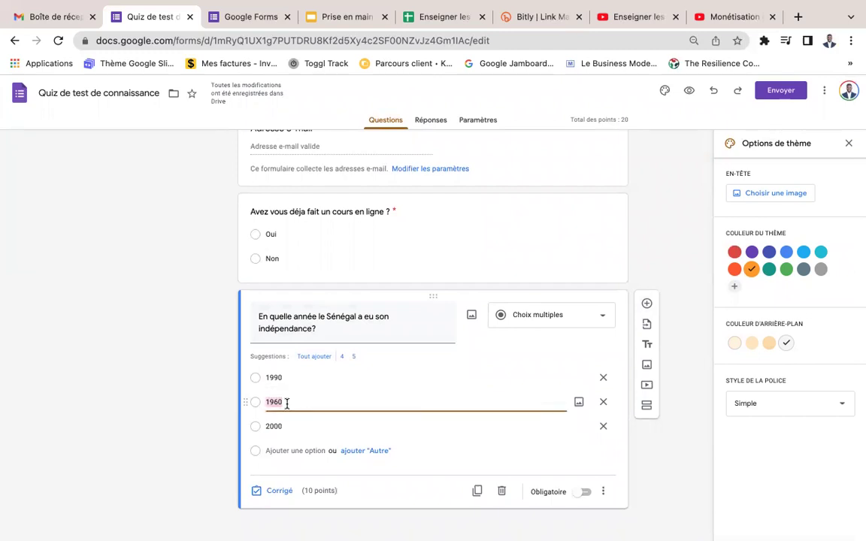
{"action": "left_click", "coordinate": [280, 494]}
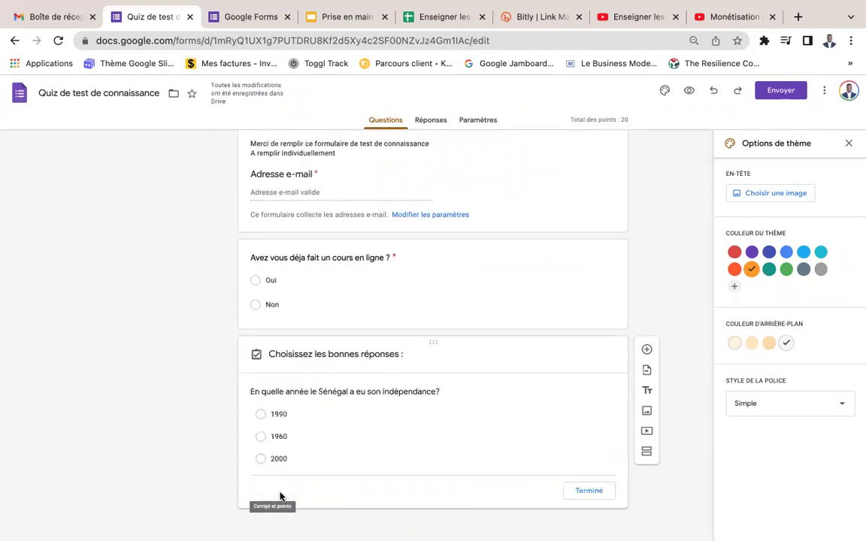
{"action": "left_click", "coordinate": [292, 415]}
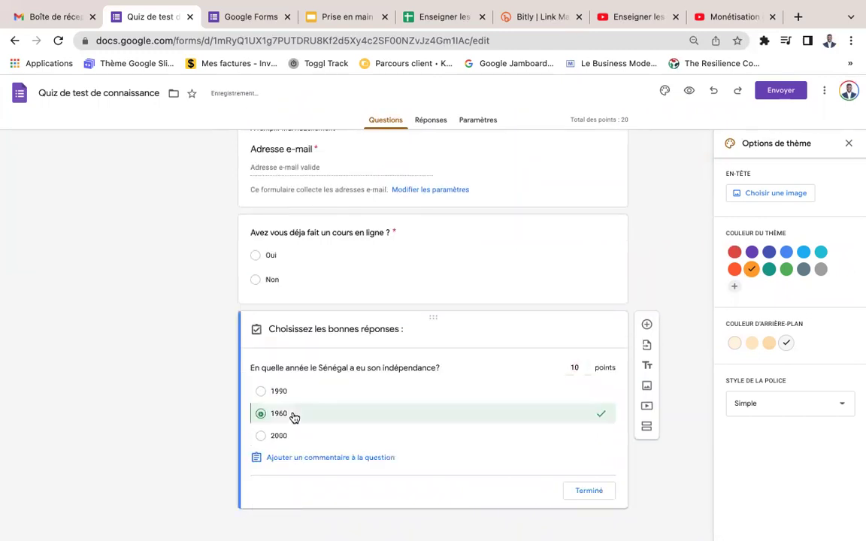
Add feedback for wrong answers to the independence question, beginning "oups vous avez faus"
{"action": "left_click", "coordinate": [352, 460]}
{"action": "left_click", "coordinate": [327, 179]}
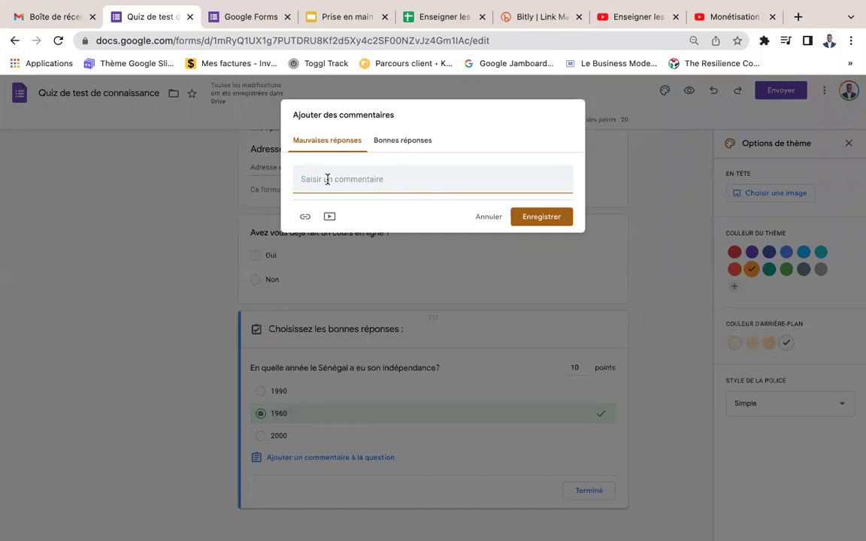
{"action": "type", "text": "oups vous avez fai"}
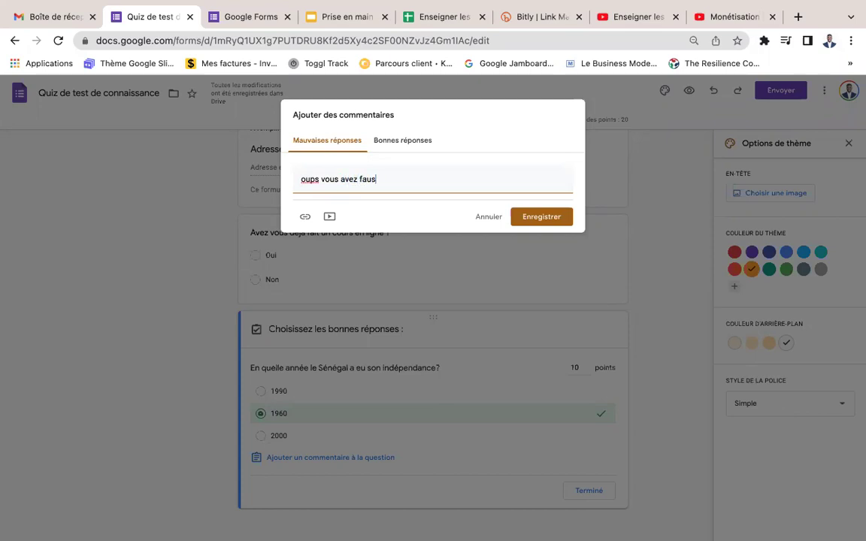
Add the correct-answer feedback "Félicitations la réponse est correcte" to the independence question, save it and finish its answer key
{"action": "left_click", "coordinate": [404, 140]}
{"action": "left_click", "coordinate": [369, 177]}
{"action": "type", "text": "féli"}
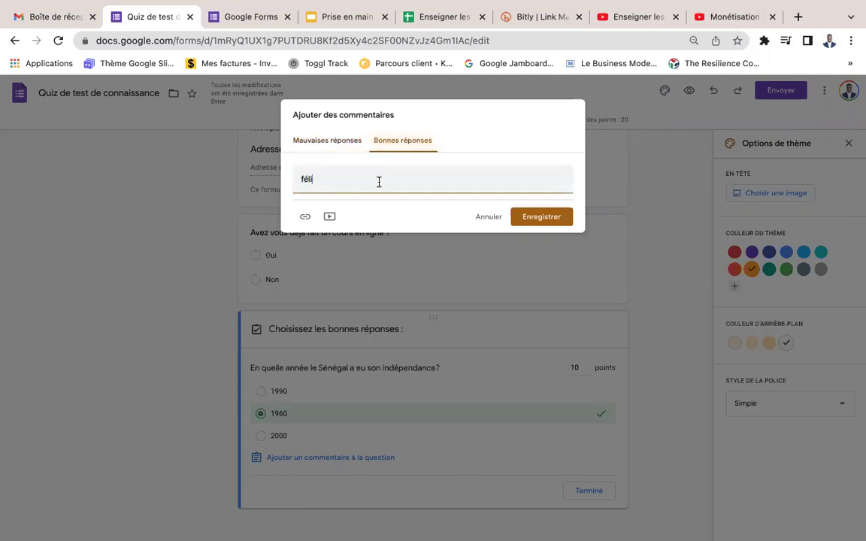
{"action": "type", "text": "citations la répo"}
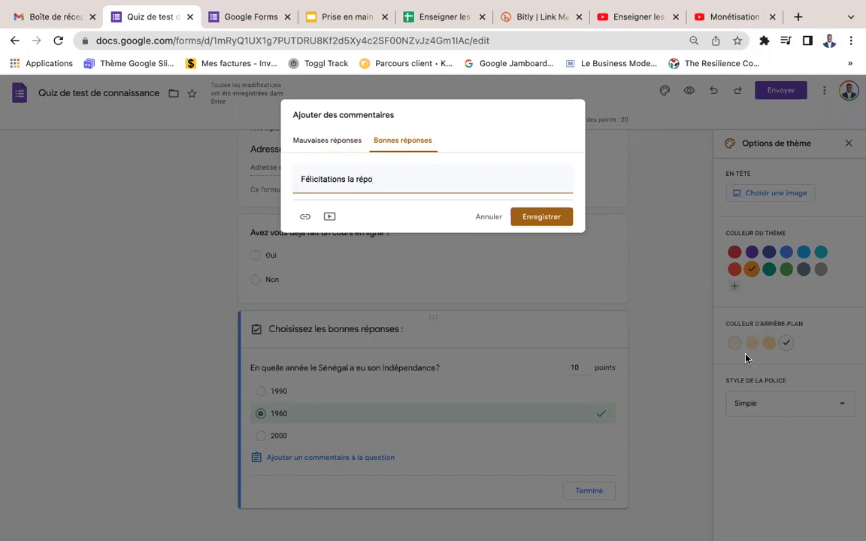
{"action": "type", "text": "nse est correcte"}
{"action": "left_click", "coordinate": [531, 223]}
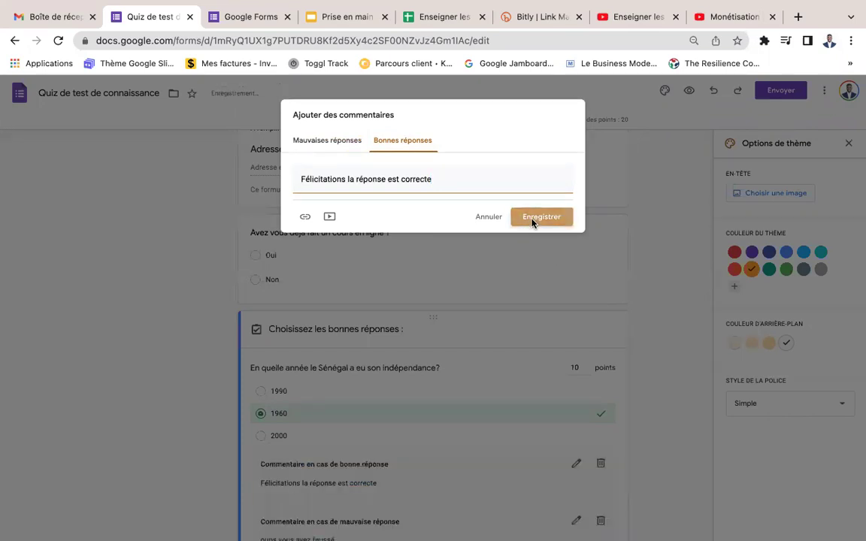
{"action": "scroll", "coordinate": [589, 433], "scroll_direction": "down", "scroll_amount": 1}
{"action": "scroll", "coordinate": [589, 433], "scroll_direction": "down", "scroll_amount": 2}
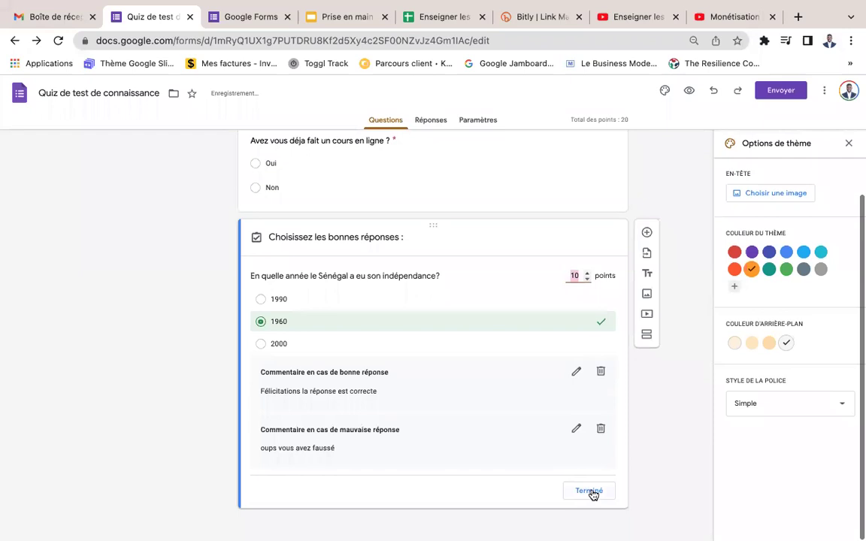
{"action": "left_click", "coordinate": [590, 491]}
{"action": "scroll", "coordinate": [482, 378], "scroll_direction": "down", "scroll_amount": 1}
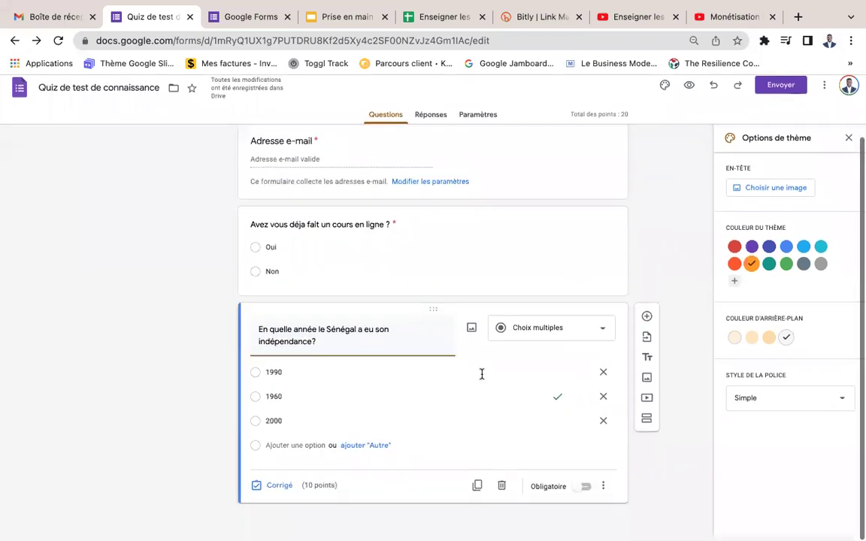
Duplicate the independence question and replace the copy's text with "Qui est le premier président du Senegal?"
{"action": "left_click", "coordinate": [477, 492]}
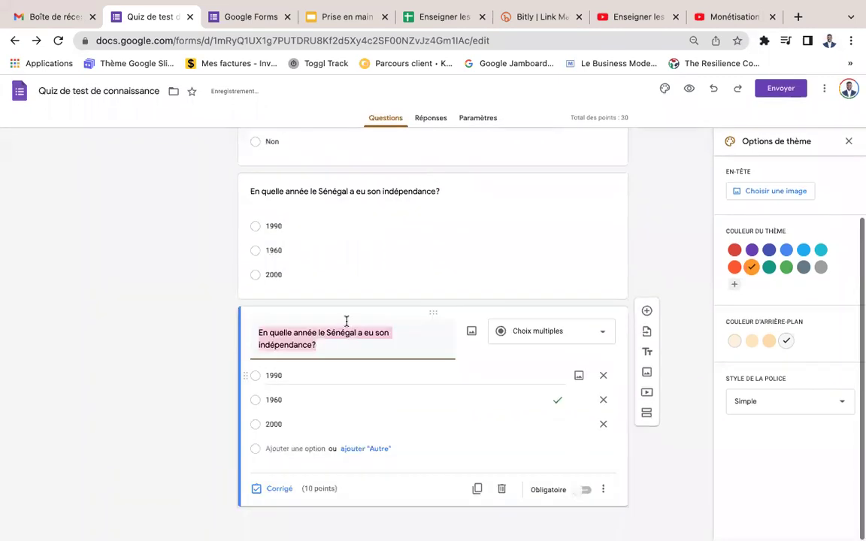
{"action": "key", "text": "BackSpace"}
{"action": "type", "text": "qui"}
{"action": "key", "text": "BackSpace"}
{"action": "key", "text": "BackSpace"}
{"action": "key", "text": "BackSpace"}
{"action": "type", "text": "Q"}
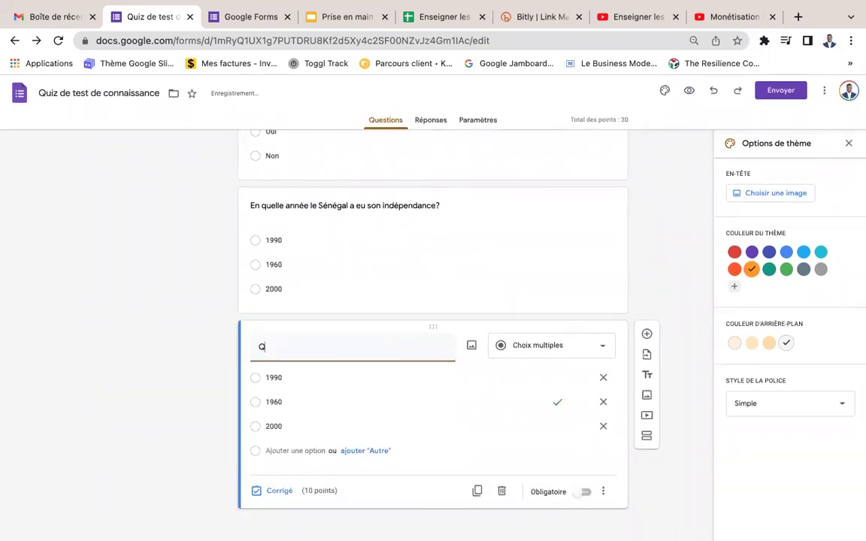
{"action": "type", "text": "ui est le prée"}
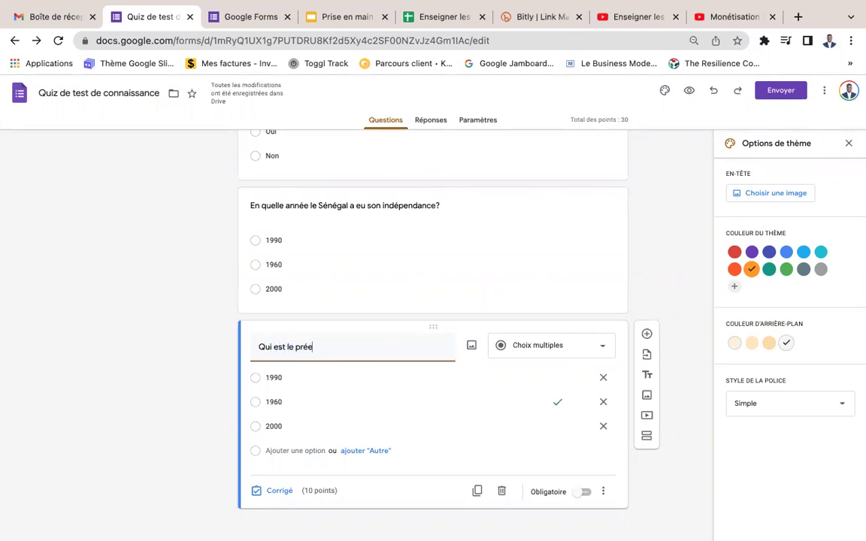
{"action": "key", "text": "BackSpace"}
{"action": "type", "text": "emier préside"}
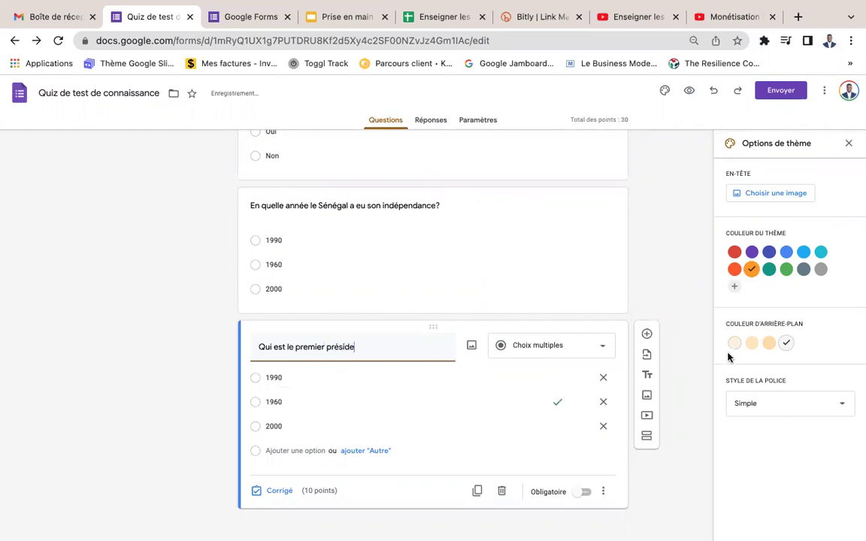
{"action": "type", "text": "nt du Sé"}
{"action": "key", "text": "BackSpace"}
{"action": "type", "text": "enegal?"}
Replace the first-president question's answer options with Diouf, Wade and senghor
{"action": "left_click", "coordinate": [290, 377]}
{"action": "double_click", "coordinate": [290, 377]}
{"action": "type", "text": "Diouf"}
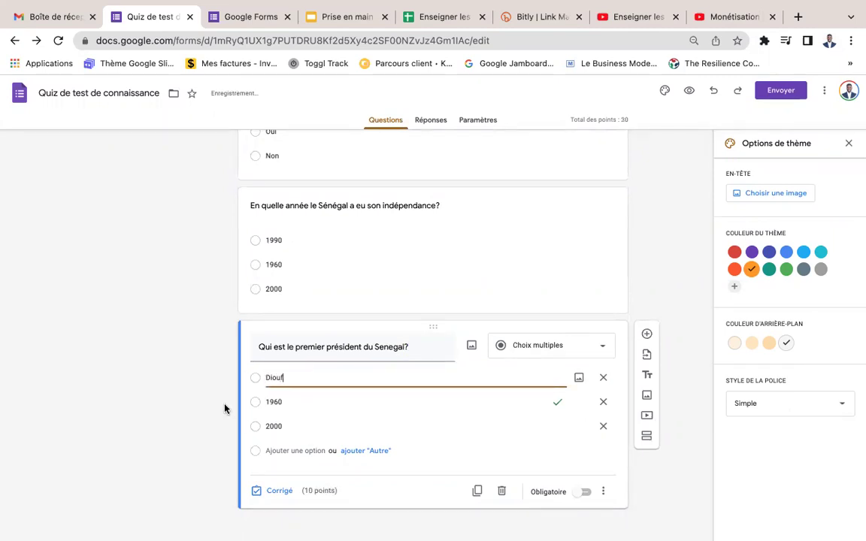
{"action": "double_click", "coordinate": [289, 402]}
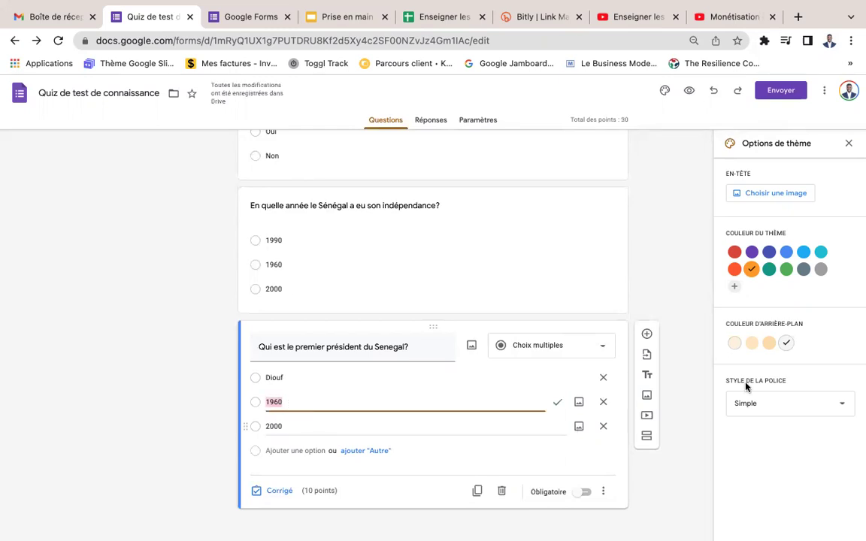
{"action": "type", "text": "Wade"}
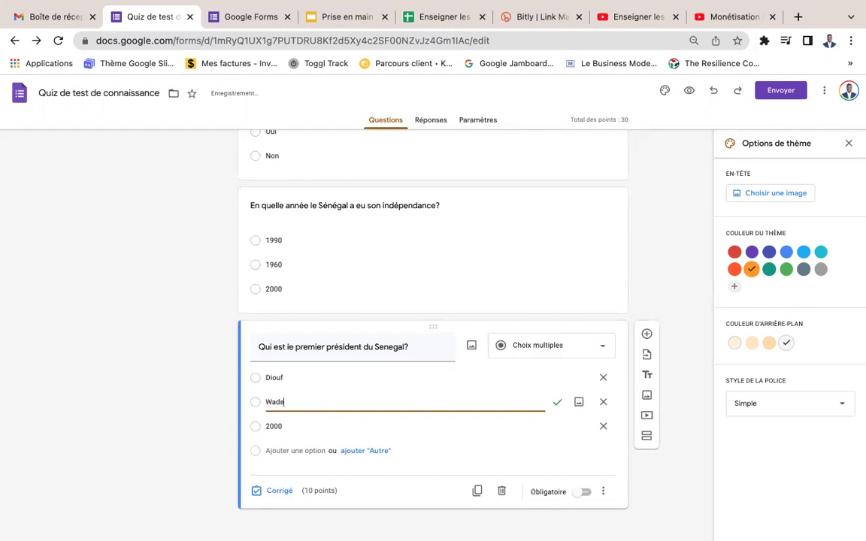
{"action": "left_click", "coordinate": [331, 428]}
{"action": "type", "text": "seng"}
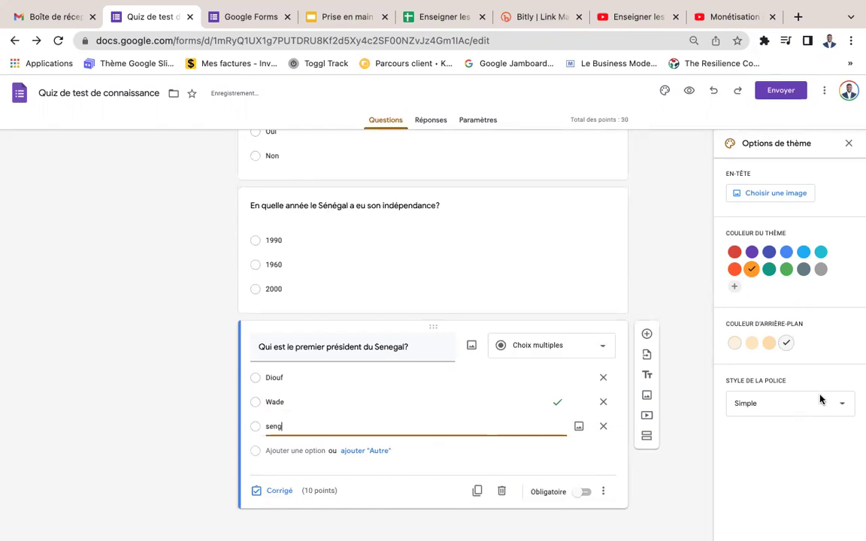
{"action": "type", "text": "hor"}
Mark senghor as the only correct answer in the first-president question's answer key, removing Wade
{"action": "left_click", "coordinate": [280, 490]}
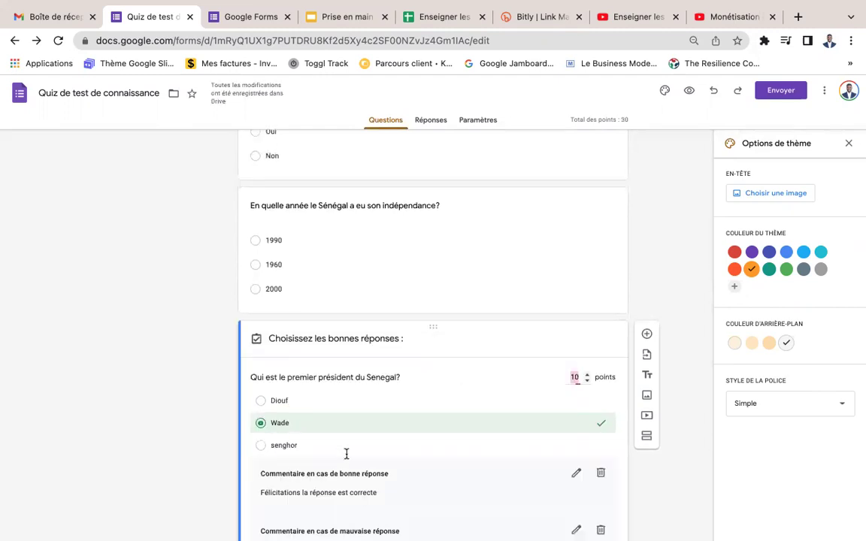
{"action": "left_click", "coordinate": [308, 451]}
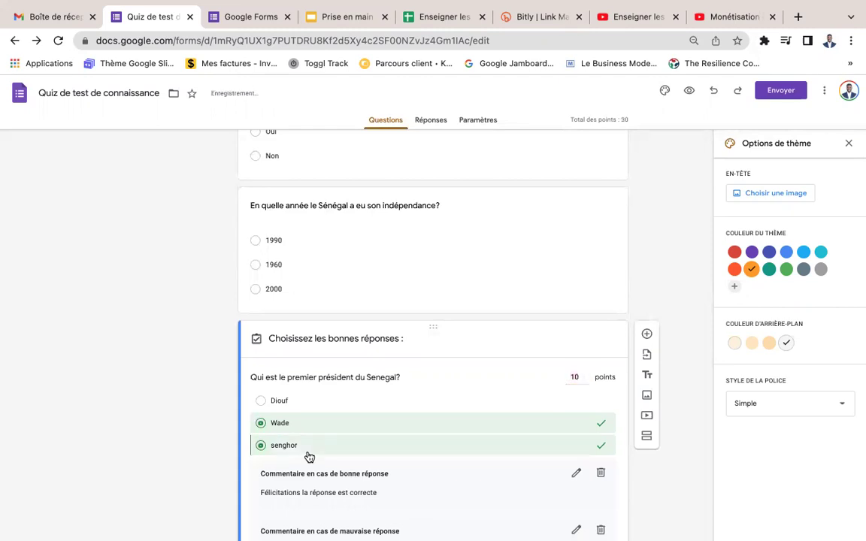
{"action": "left_click", "coordinate": [328, 426]}
{"action": "scroll", "coordinate": [436, 409], "scroll_direction": "down", "scroll_amount": 3}
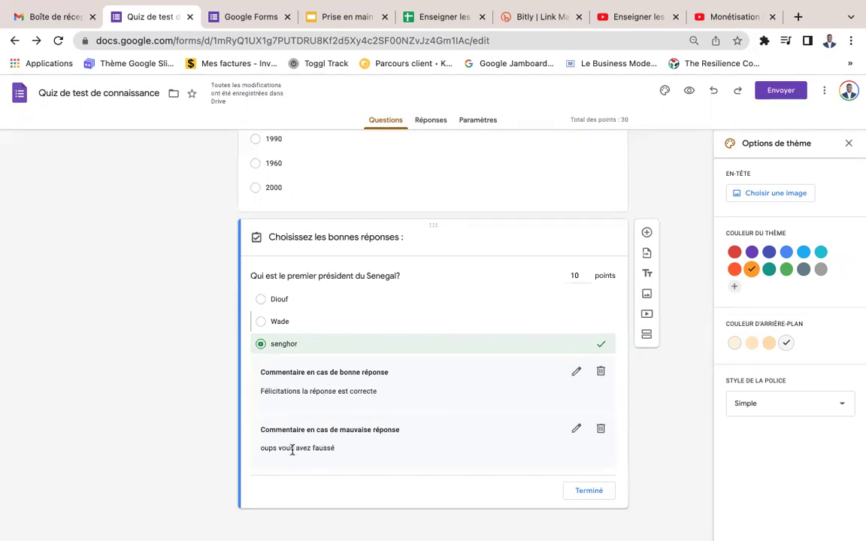
{"action": "left_click", "coordinate": [599, 494]}
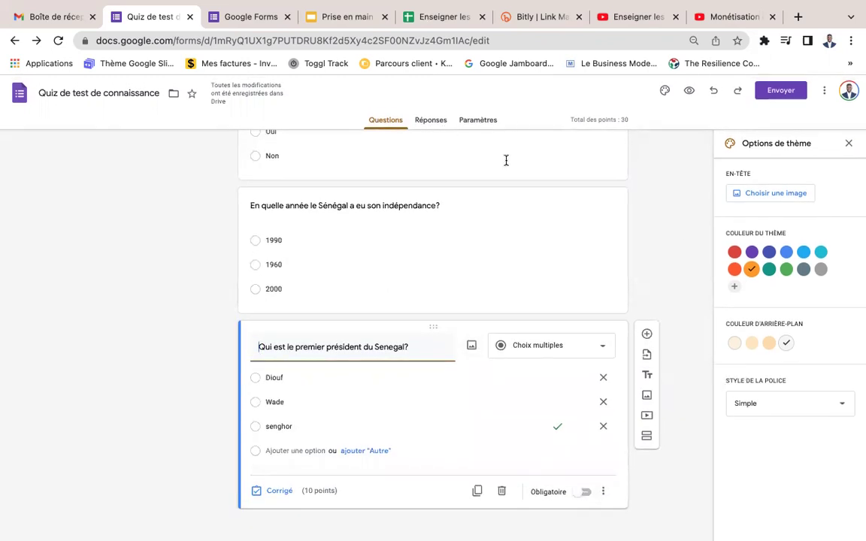
Check the quiz's questions in the editor and open the form preview as respondents see it
{"action": "scroll", "coordinate": [408, 192], "scroll_direction": "up", "scroll_amount": 1}
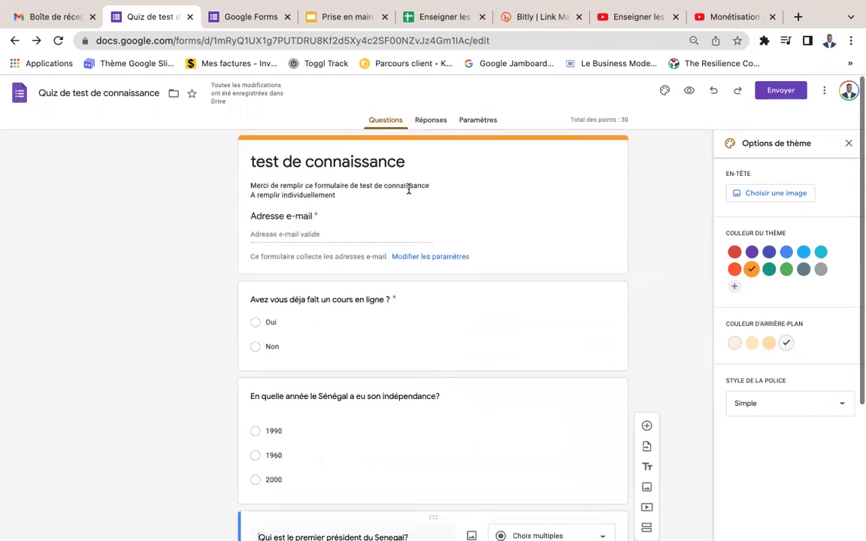
{"action": "scroll", "coordinate": [408, 192], "scroll_direction": "down", "scroll_amount": 5}
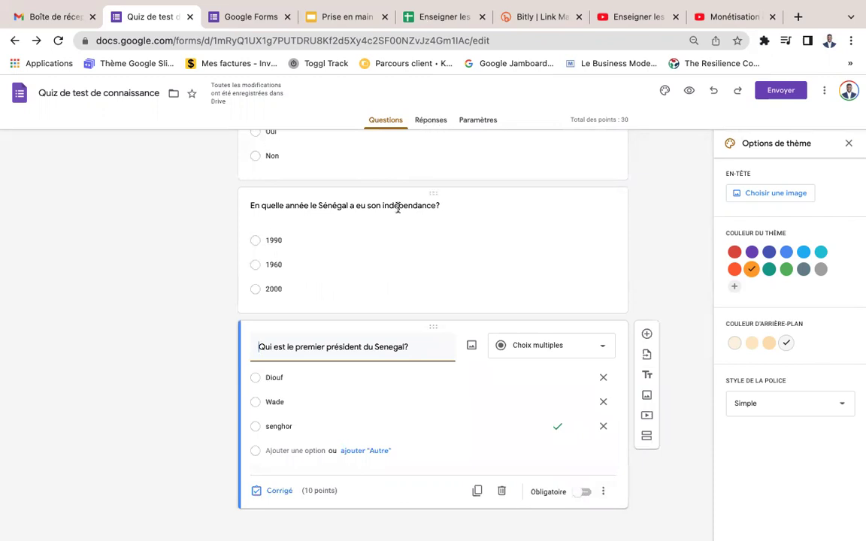
{"action": "scroll", "coordinate": [379, 308], "scroll_direction": "up", "scroll_amount": 5}
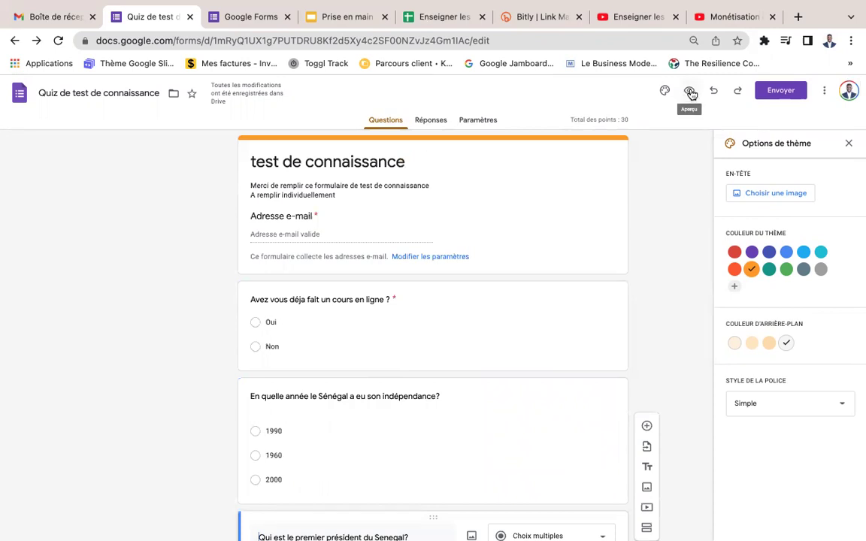
{"action": "left_click", "coordinate": [689, 91]}
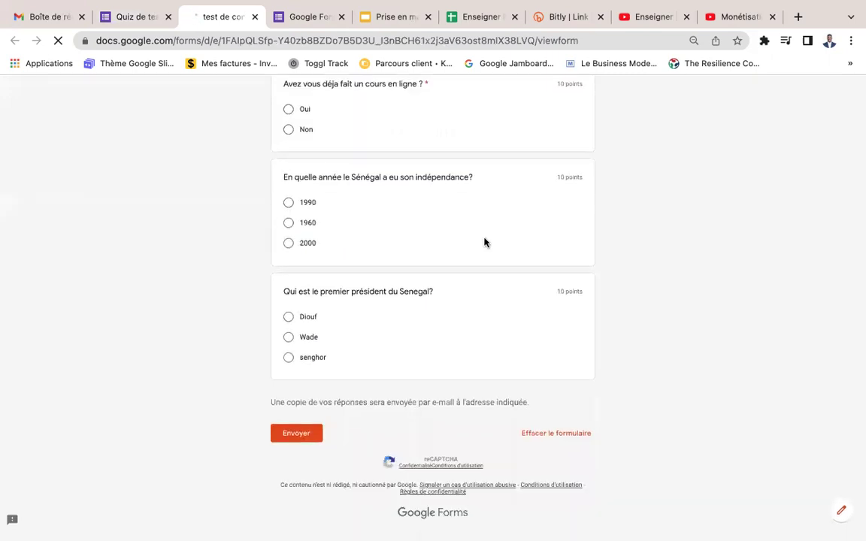
{"action": "scroll", "coordinate": [484, 242], "scroll_direction": "down", "scroll_amount": 4}
{"action": "scroll", "coordinate": [484, 242], "scroll_direction": "up", "scroll_amount": 4}
{"action": "scroll", "coordinate": [355, 182], "scroll_direction": "down", "scroll_amount": 1}
Fill in the respondent's e-mail address, answer Oui, 1960 and senghor, and submit the quiz
{"action": "left_click", "coordinate": [324, 207]}
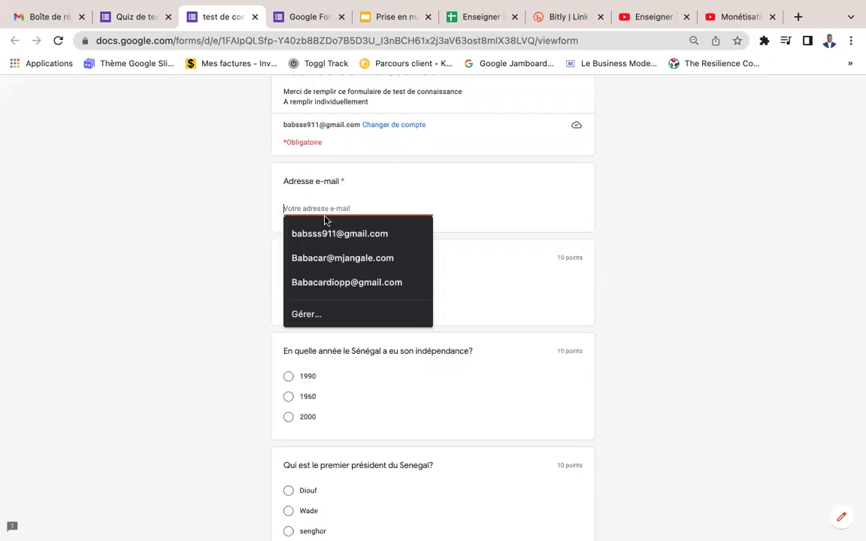
{"action": "left_click", "coordinate": [323, 236]}
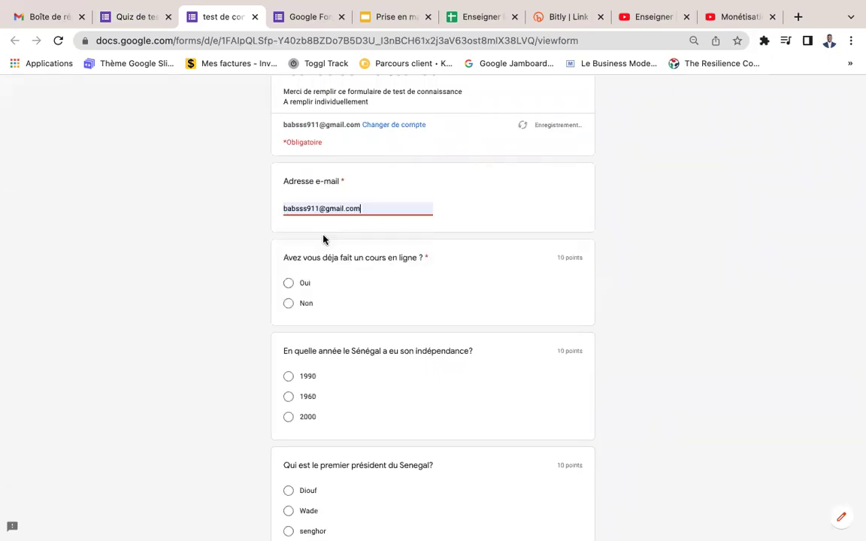
{"action": "left_click", "coordinate": [289, 284]}
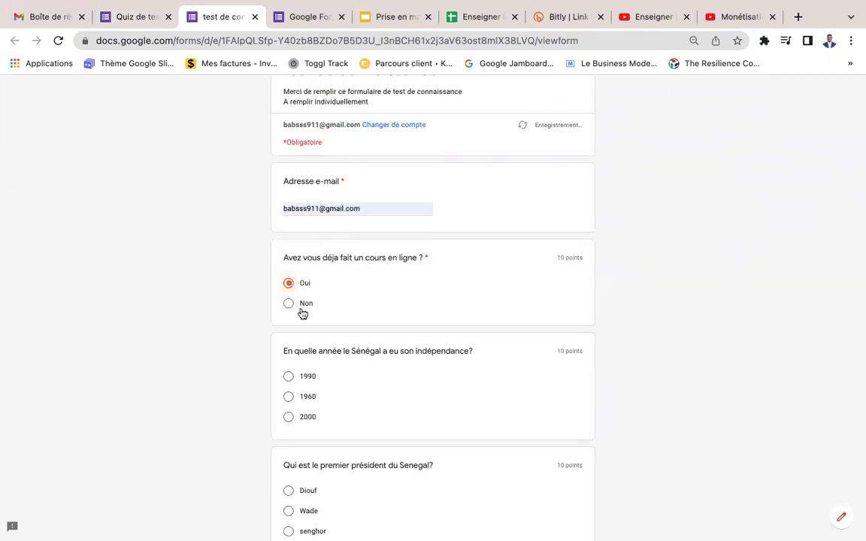
{"action": "left_click", "coordinate": [289, 397]}
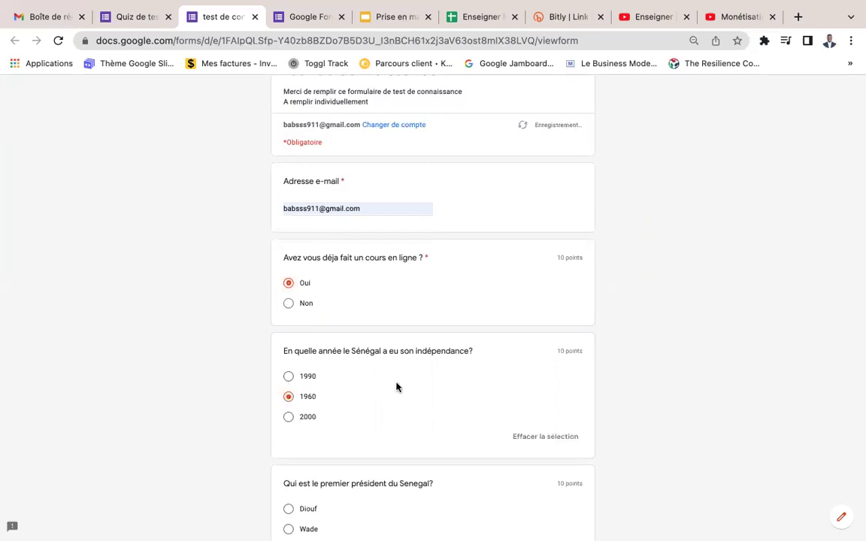
{"action": "scroll", "coordinate": [396, 386], "scroll_direction": "down", "scroll_amount": 3}
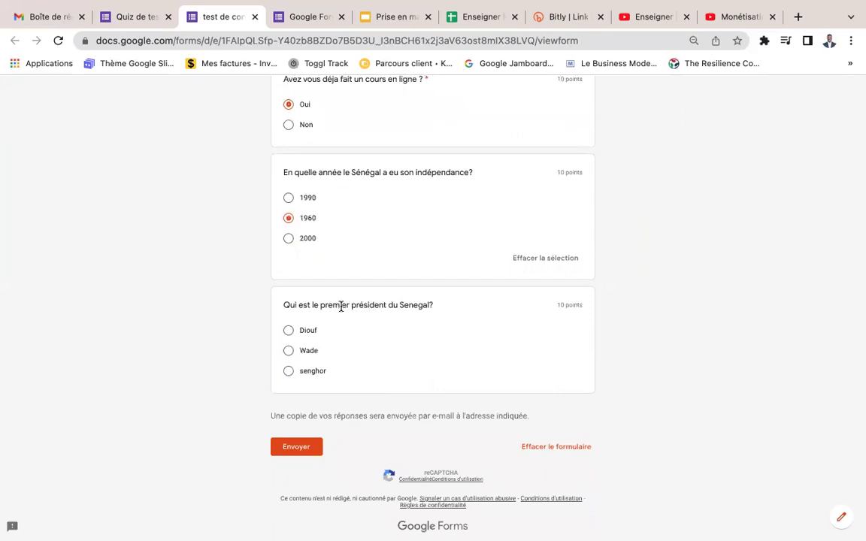
{"action": "left_click", "coordinate": [289, 372]}
{"action": "left_click", "coordinate": [291, 465]}
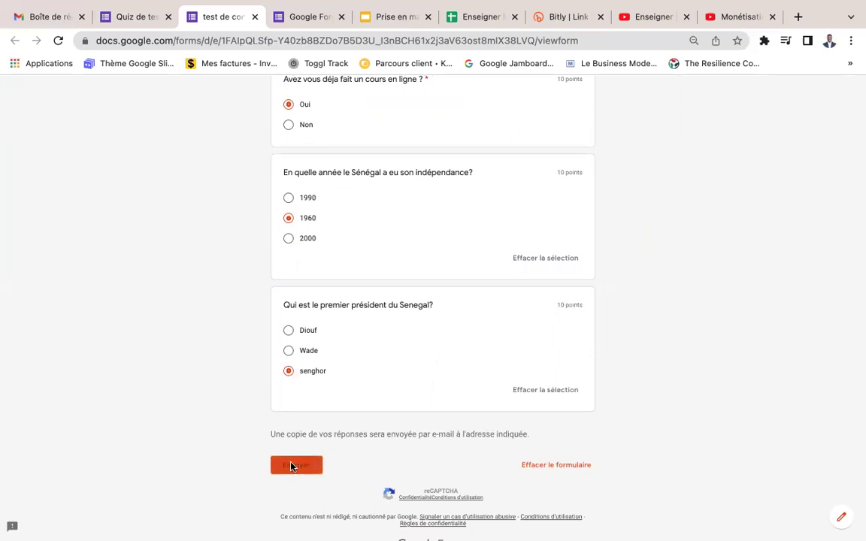
{"action": "left_click", "coordinate": [293, 466]}
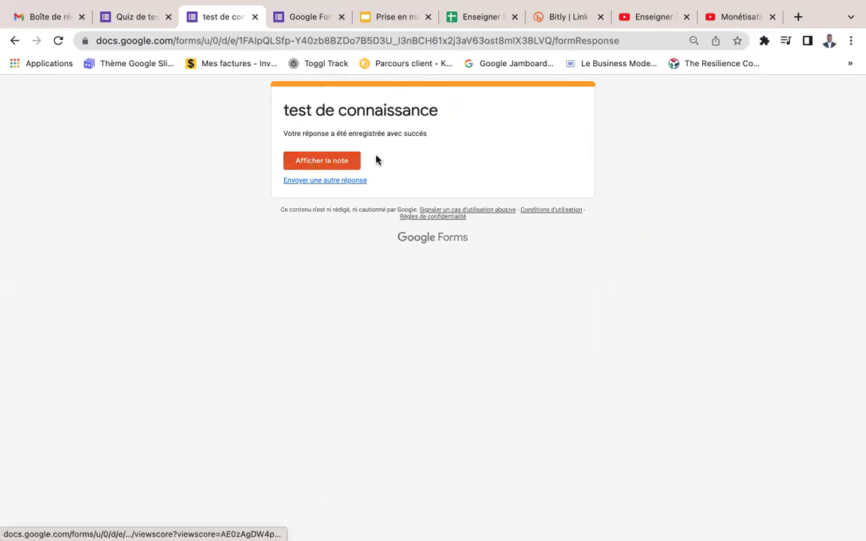
Review the submitted response's score and answer feedback, and start another response to the quiz
{"action": "left_click", "coordinate": [334, 164]}
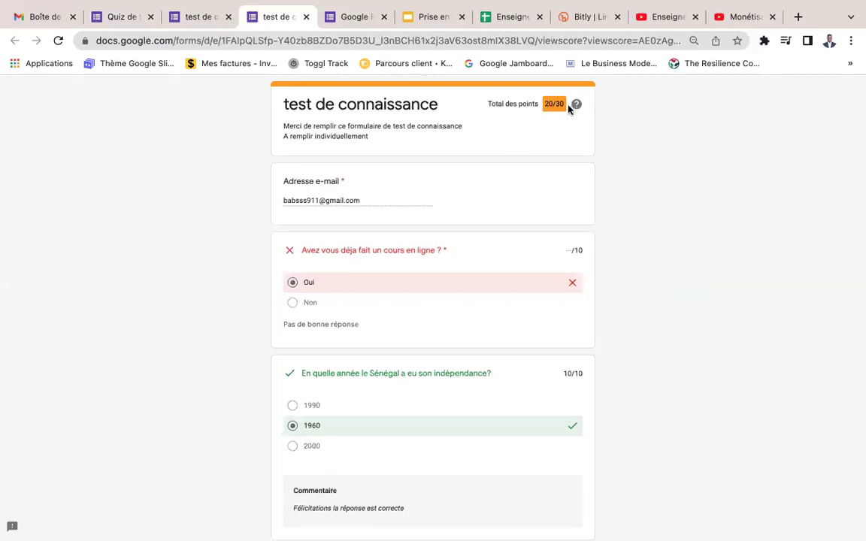
{"action": "scroll", "coordinate": [503, 196], "scroll_direction": "down", "scroll_amount": 5}
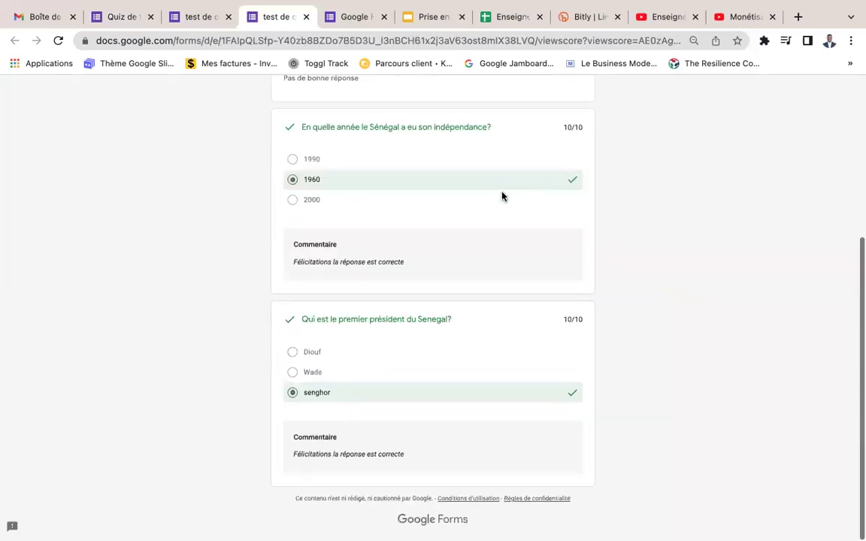
{"action": "scroll", "coordinate": [503, 196], "scroll_direction": "up", "scroll_amount": 5}
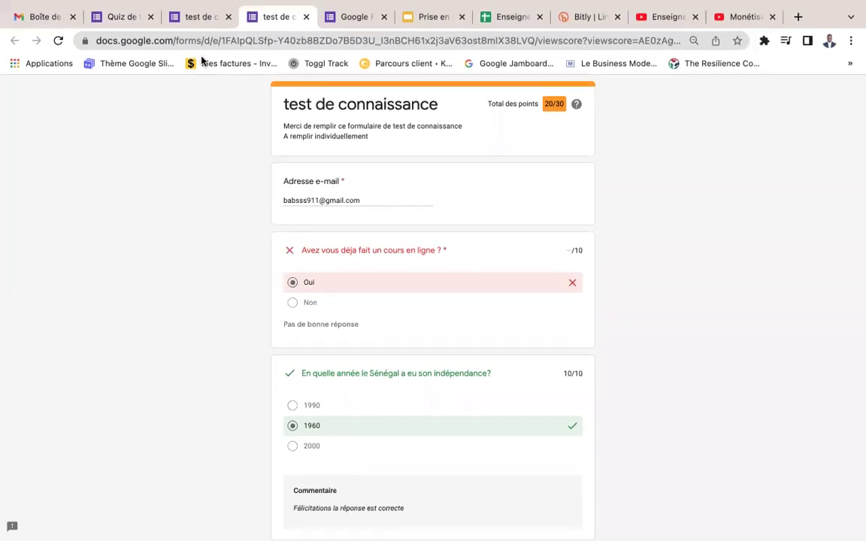
{"action": "left_click", "coordinate": [196, 18]}
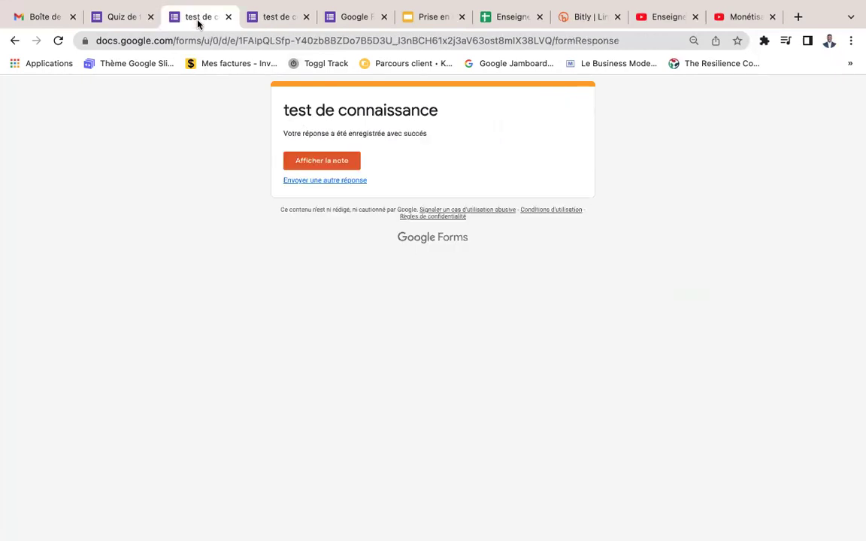
{"action": "left_click", "coordinate": [326, 180]}
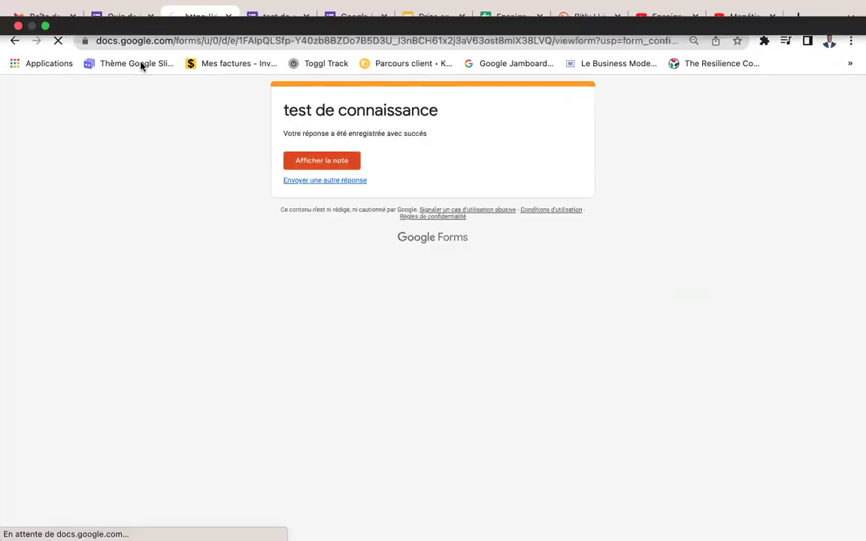
Mark Oui as the correct answer in the answer key of the quiz editor's online-course question
{"action": "left_click", "coordinate": [128, 52]}
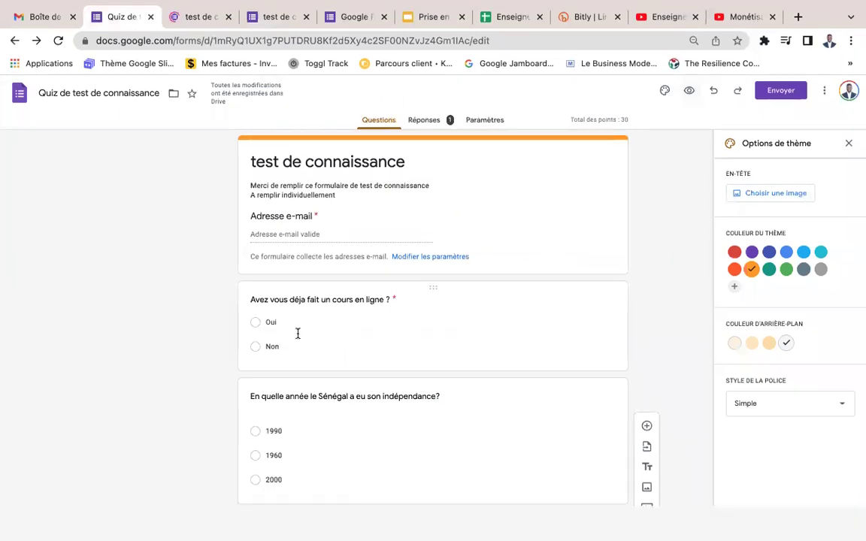
{"action": "left_click", "coordinate": [282, 329]}
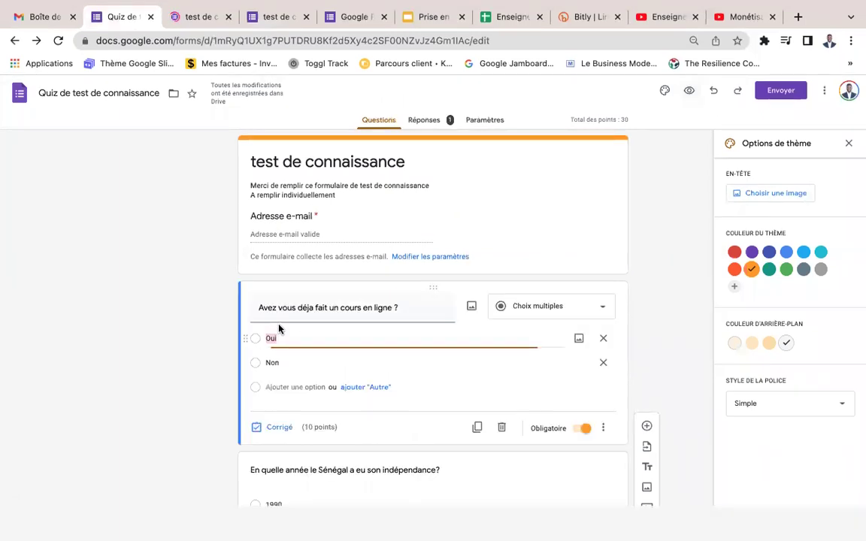
{"action": "left_click", "coordinate": [278, 428]}
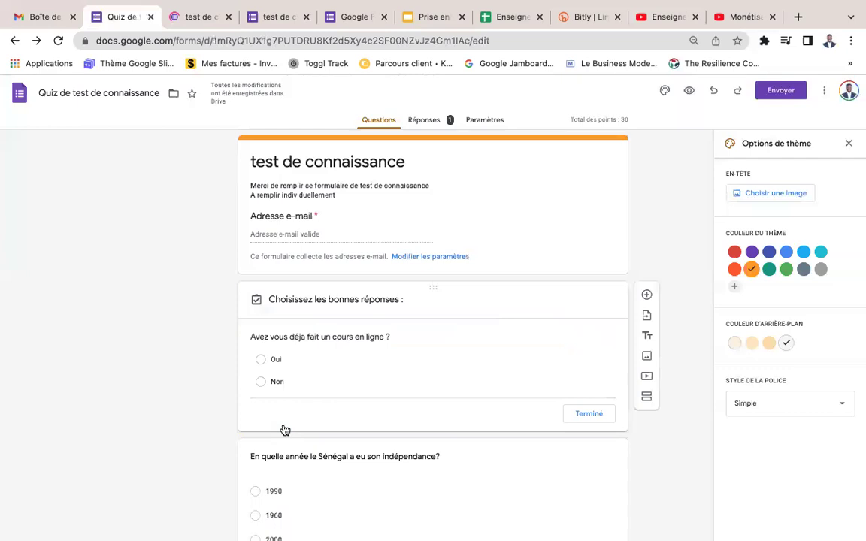
{"action": "left_click", "coordinate": [287, 365]}
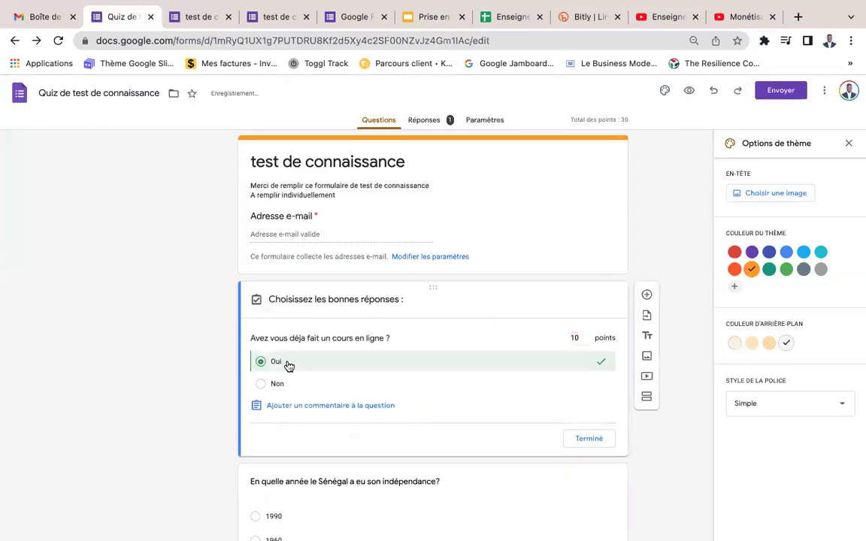
{"action": "left_click", "coordinate": [589, 441]}
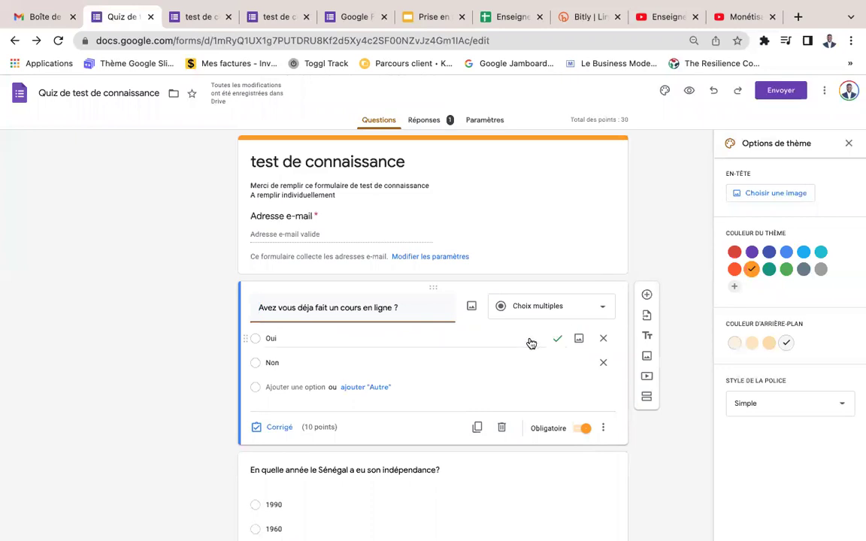
{"action": "scroll", "coordinate": [478, 245], "scroll_direction": "down", "scroll_amount": 3}
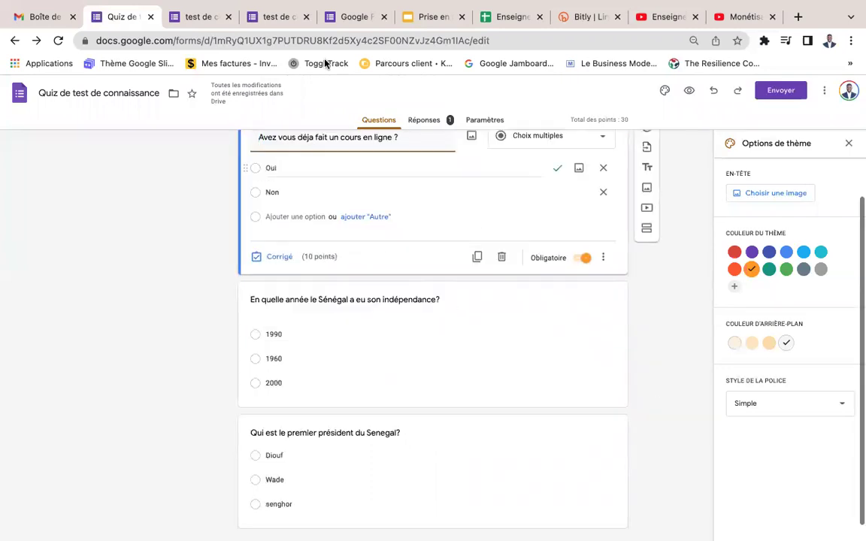
Submit the open respondent form with the respondent's e-mail address and the answers Oui, 1960 and senghor, and display its score
{"action": "left_click", "coordinate": [272, 21]}
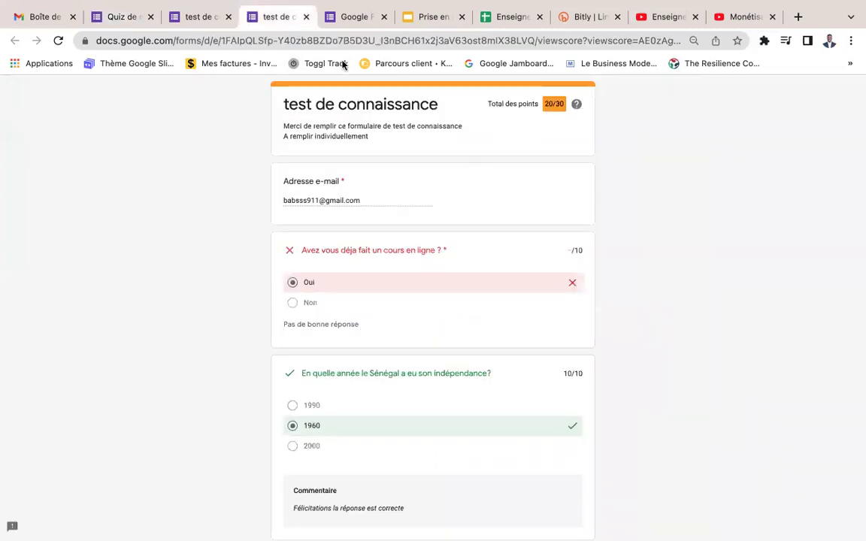
{"action": "left_click", "coordinate": [207, 23]}
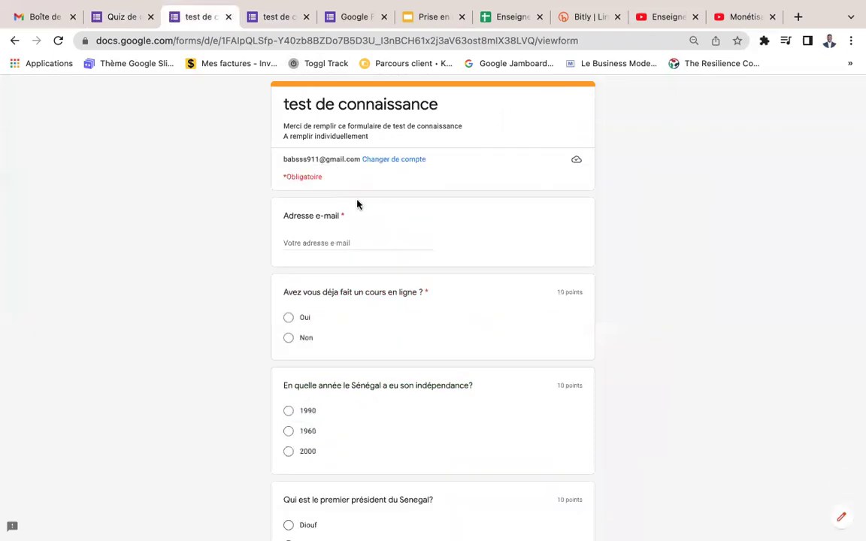
{"action": "left_click", "coordinate": [318, 244]}
{"action": "left_click", "coordinate": [331, 267]}
{"action": "left_click", "coordinate": [305, 318]}
{"action": "scroll", "coordinate": [345, 353], "scroll_direction": "down", "scroll_amount": 2}
{"action": "left_click", "coordinate": [325, 370]}
{"action": "scroll", "coordinate": [324, 370], "scroll_direction": "down", "scroll_amount": 3}
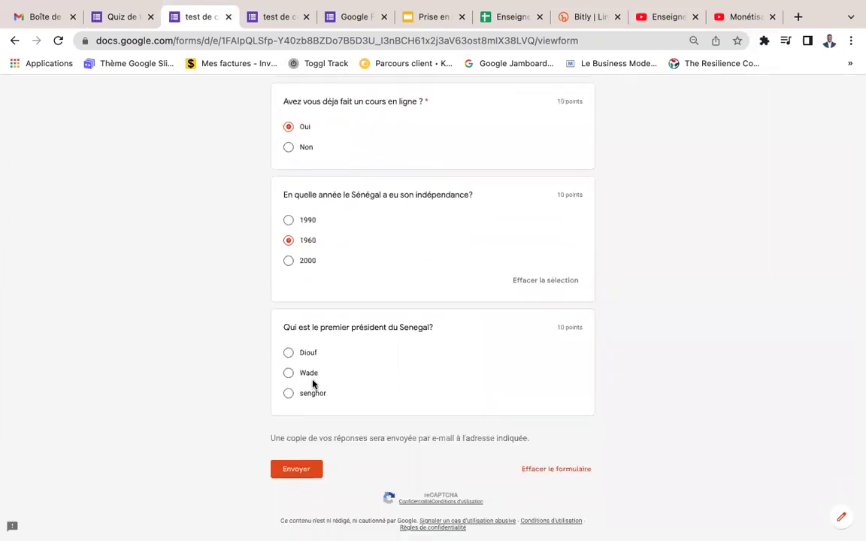
{"action": "left_click", "coordinate": [310, 393]}
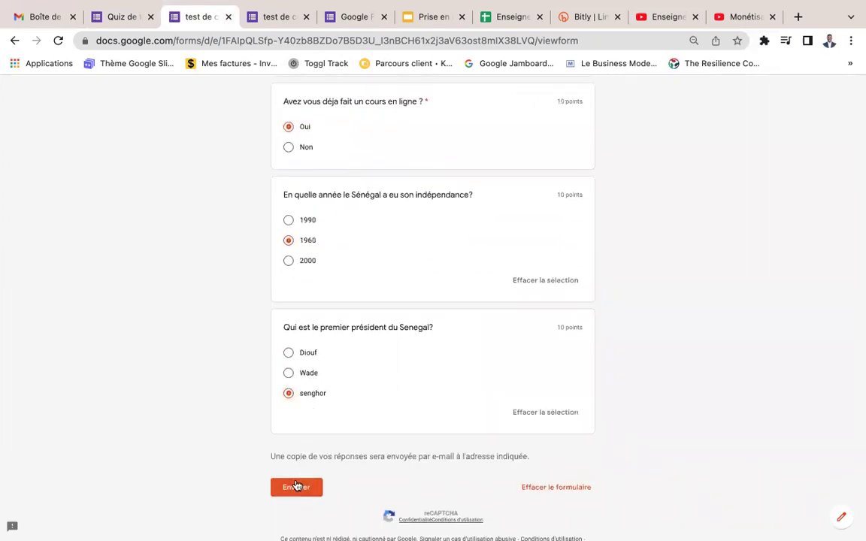
{"action": "left_click", "coordinate": [297, 486]}
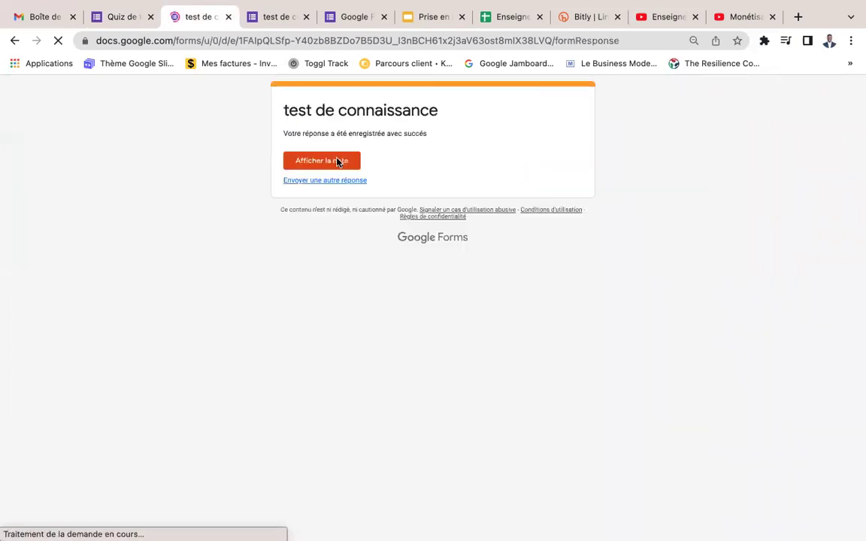
{"action": "left_click", "coordinate": [337, 162]}
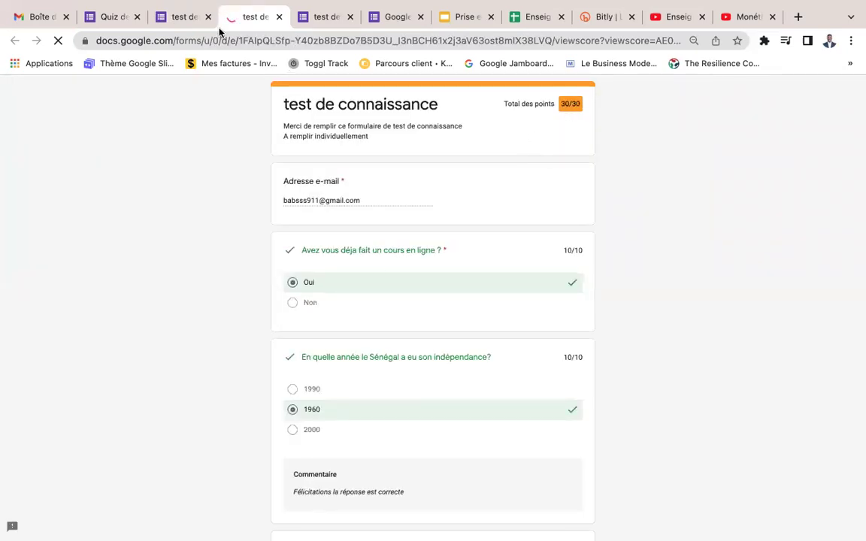
Send another response to the quiz with a different e-mail address and the answers Non, 1990 and senghor
{"action": "left_click", "coordinate": [190, 18]}
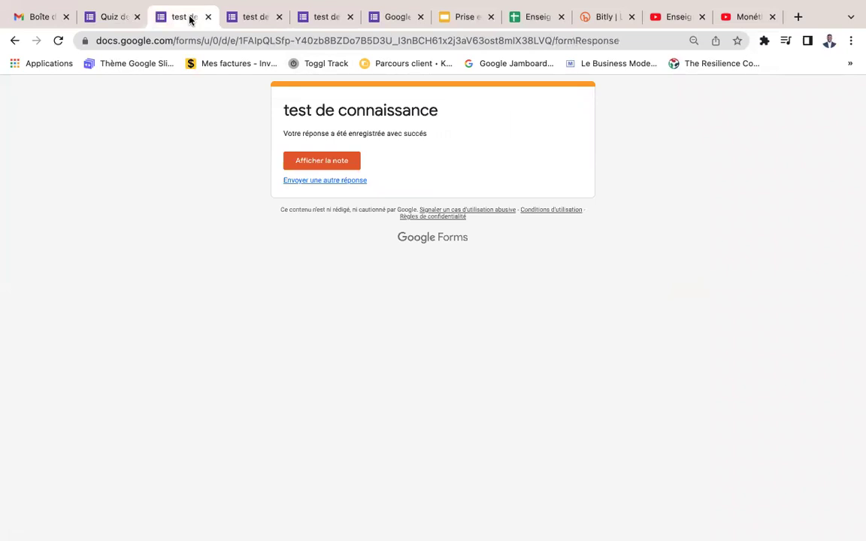
{"action": "left_click", "coordinate": [319, 182]}
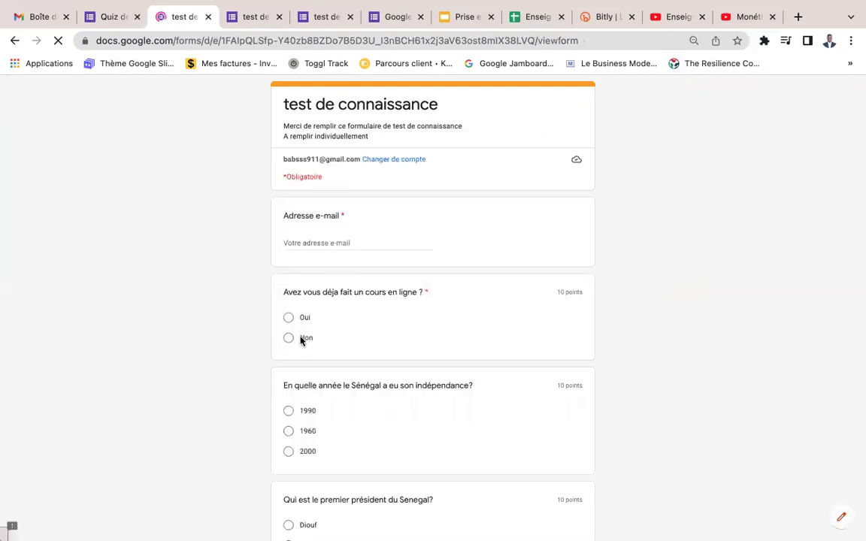
{"action": "left_click", "coordinate": [304, 244]}
{"action": "left_click", "coordinate": [314, 291]}
{"action": "left_click", "coordinate": [289, 338]}
{"action": "scroll", "coordinate": [289, 331], "scroll_direction": "down", "scroll_amount": 2}
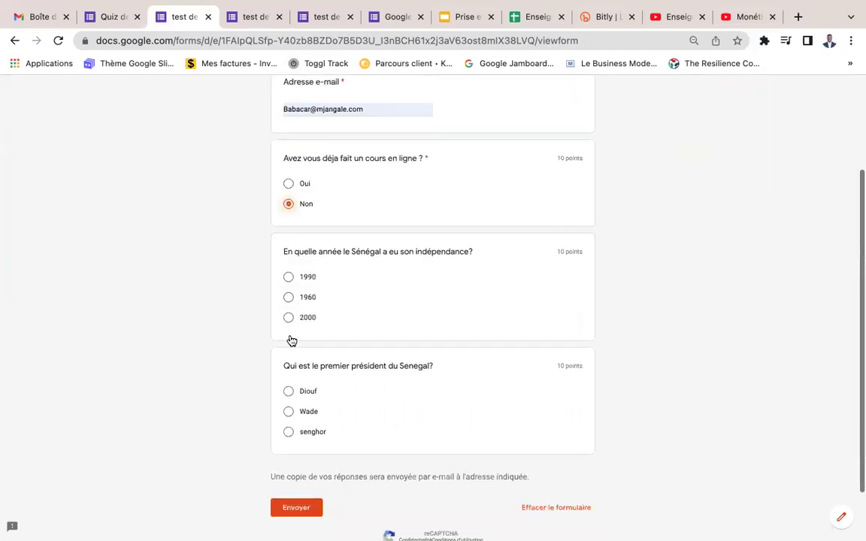
{"action": "left_click", "coordinate": [289, 272]}
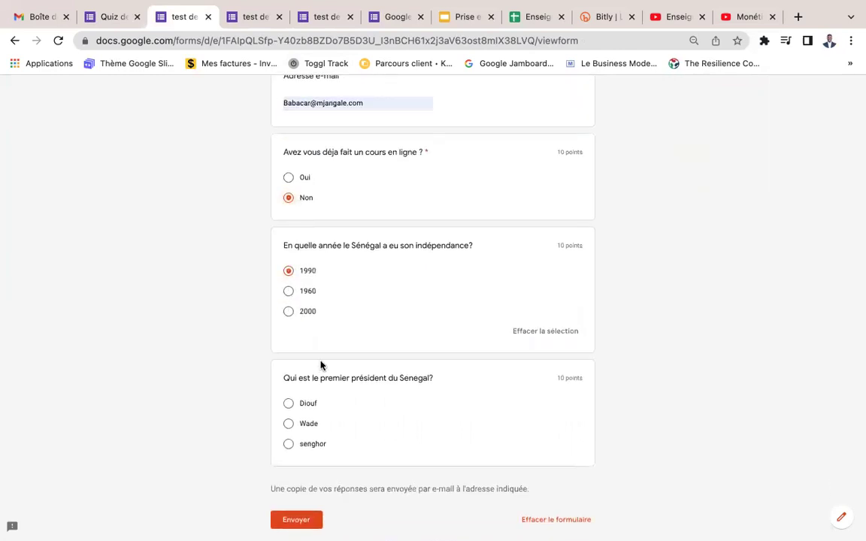
{"action": "scroll", "coordinate": [309, 366], "scroll_direction": "down", "scroll_amount": 1}
{"action": "left_click", "coordinate": [289, 372]}
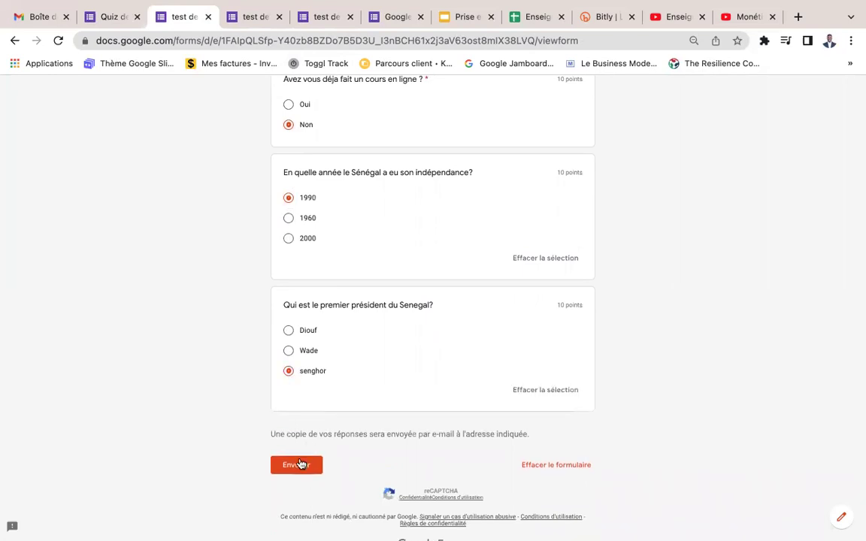
{"action": "left_click", "coordinate": [300, 466]}
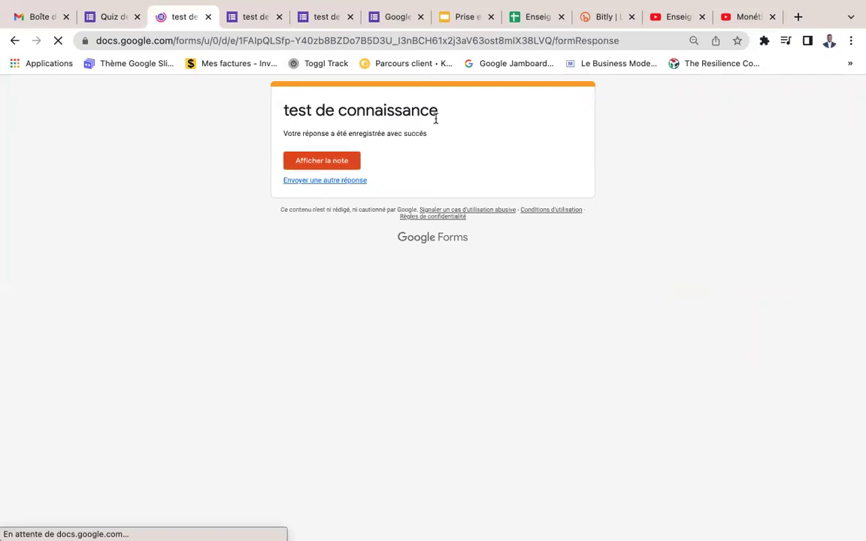
Display the score of the latest response and review its correct answers and feedback comments
{"action": "left_click", "coordinate": [310, 163]}
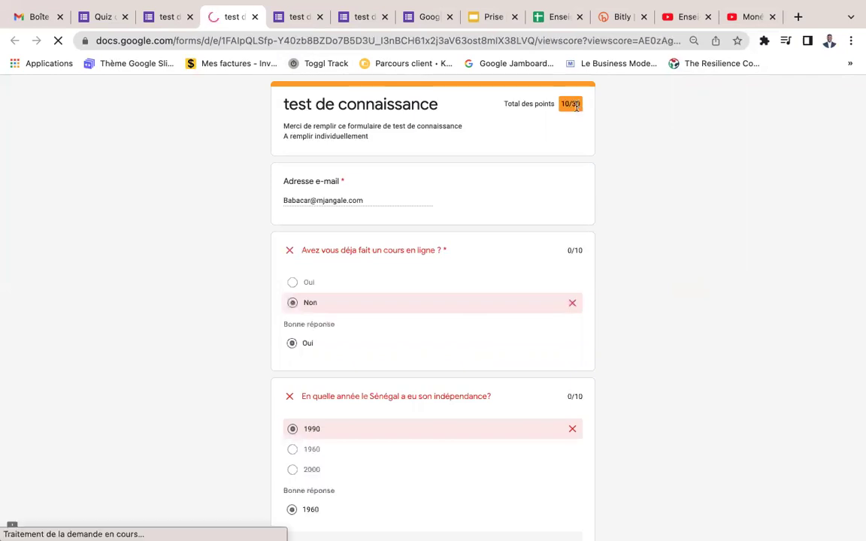
{"action": "scroll", "coordinate": [457, 337], "scroll_direction": "down", "scroll_amount": 5}
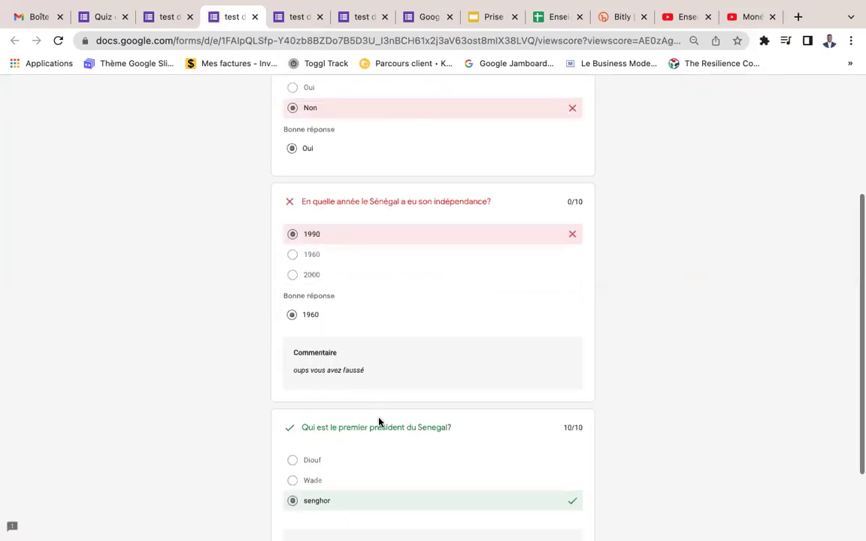
{"action": "scroll", "coordinate": [389, 240], "scroll_direction": "up", "scroll_amount": 5}
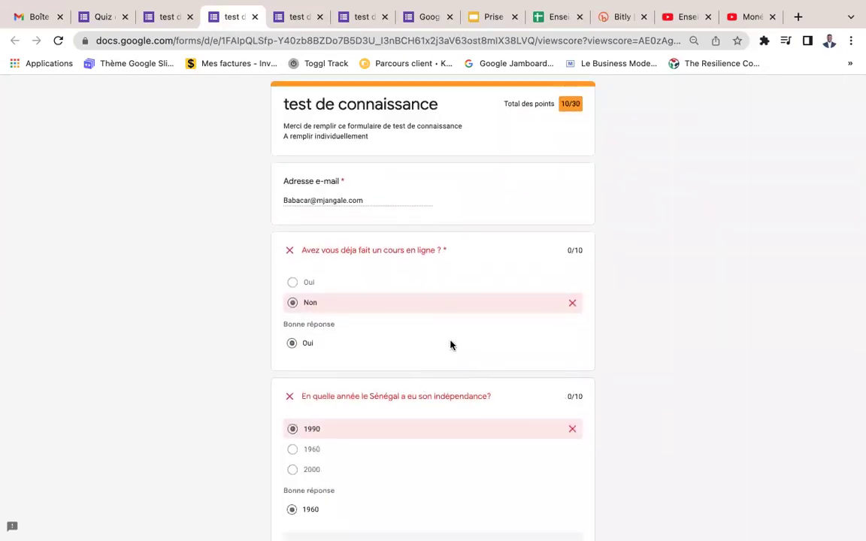
Switch to Gmail and check the test de connaissance response receipts in the Notifications category
{"action": "left_click", "coordinate": [30, 19]}
{"action": "left_click", "coordinate": [492, 142]}
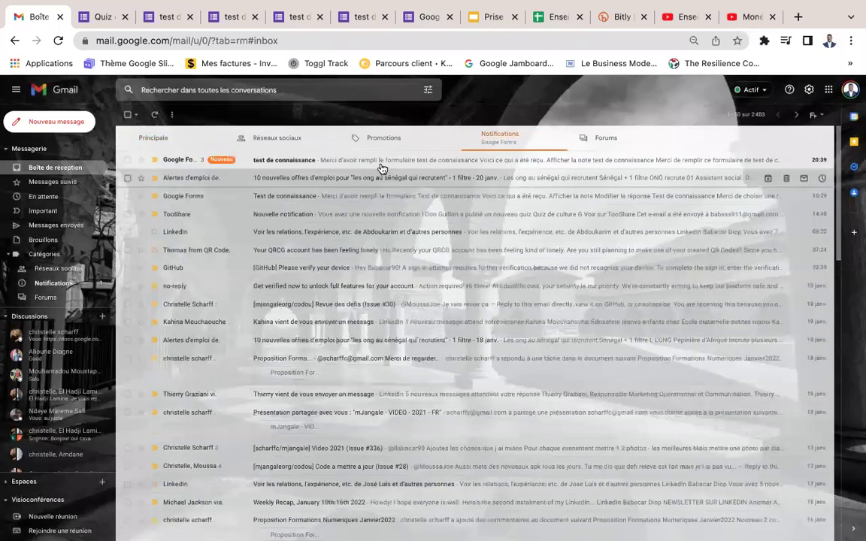
{"action": "left_click", "coordinate": [377, 165]}
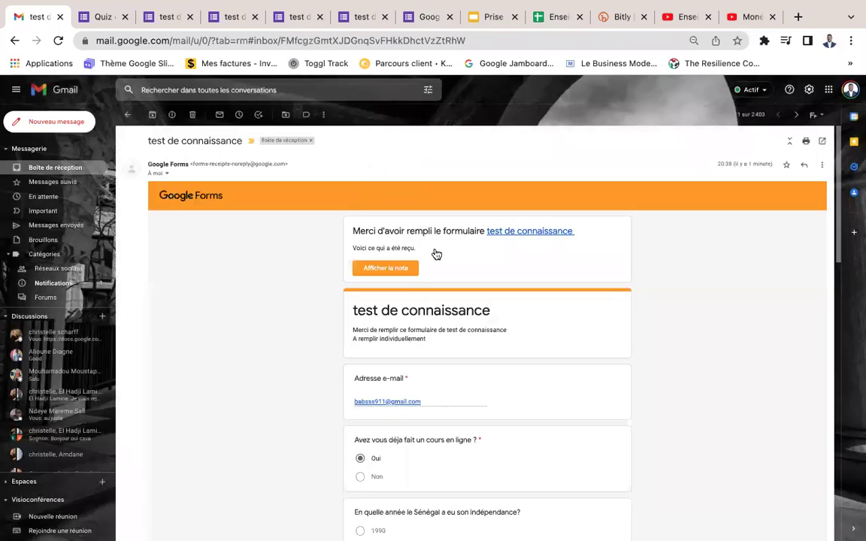
{"action": "scroll", "coordinate": [451, 301], "scroll_direction": "down", "scroll_amount": 5}
{"action": "key", "text": "j"}
{"action": "scroll", "coordinate": [458, 313], "scroll_direction": "down", "scroll_amount": 3}
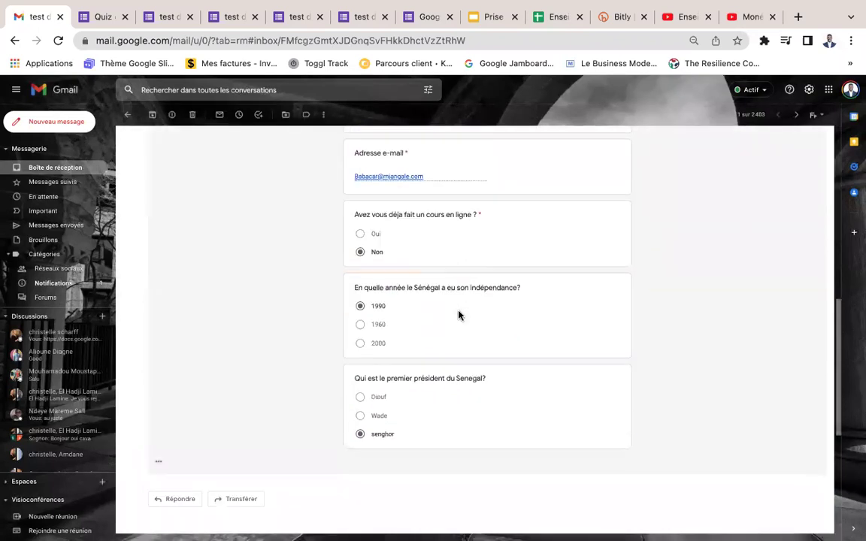
{"action": "scroll", "coordinate": [459, 315], "scroll_direction": "up", "scroll_amount": 1}
{"action": "key", "text": "j"}
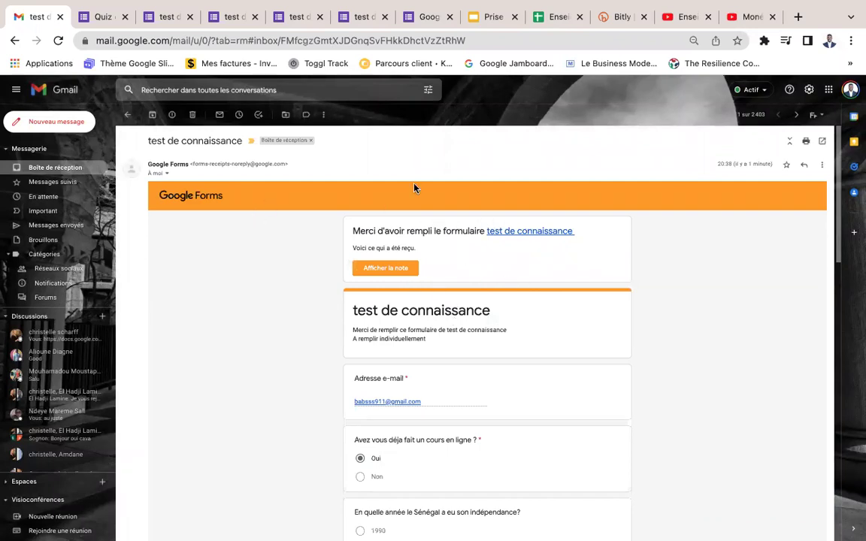
Return to the quiz editor, display the collected responses, and review the summary statistics and score distribution
{"action": "left_click", "coordinate": [360, 22]}
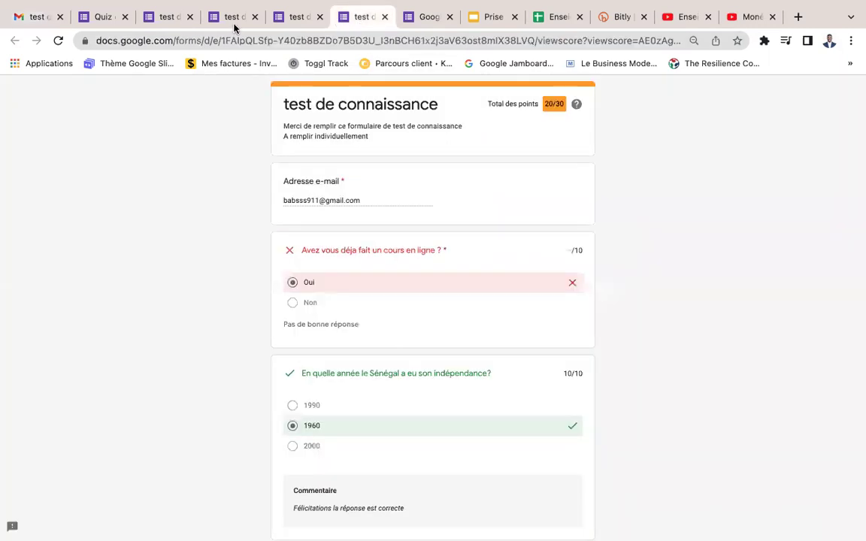
{"action": "left_click", "coordinate": [169, 15]}
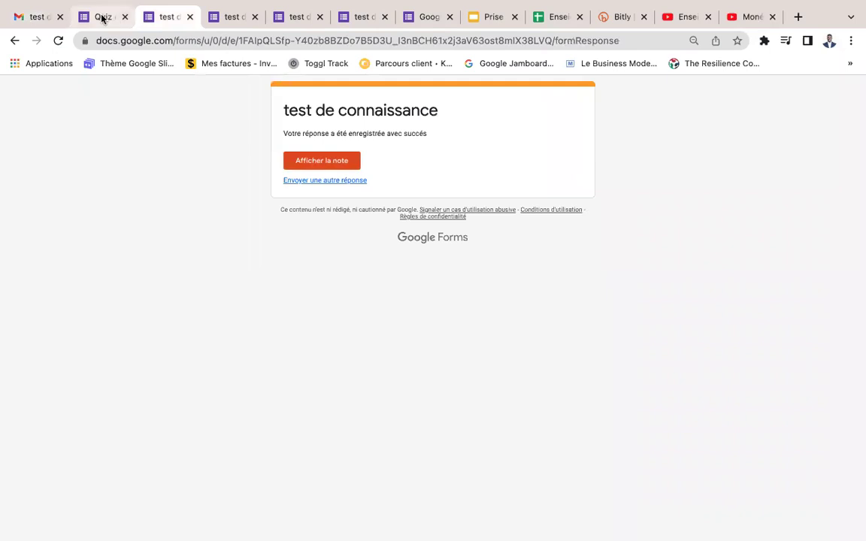
{"action": "key", "text": "ctrl+shift+Tab"}
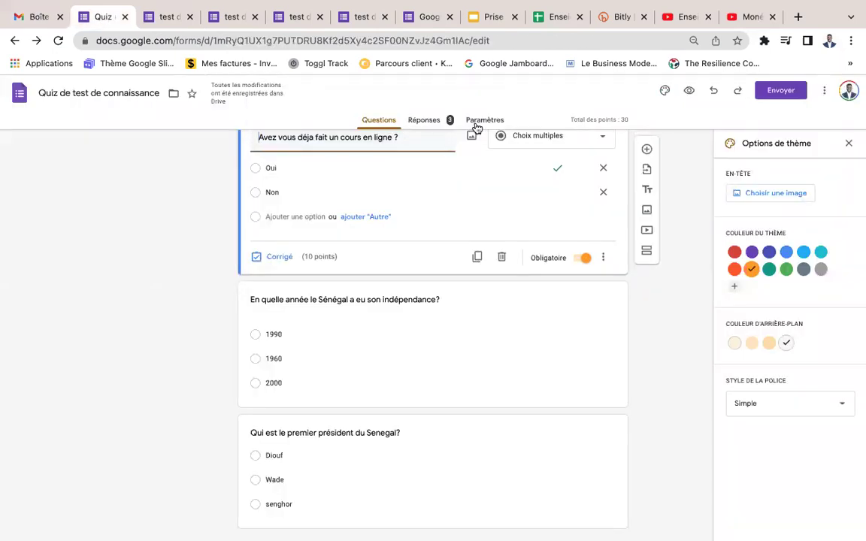
{"action": "left_click", "coordinate": [438, 122]}
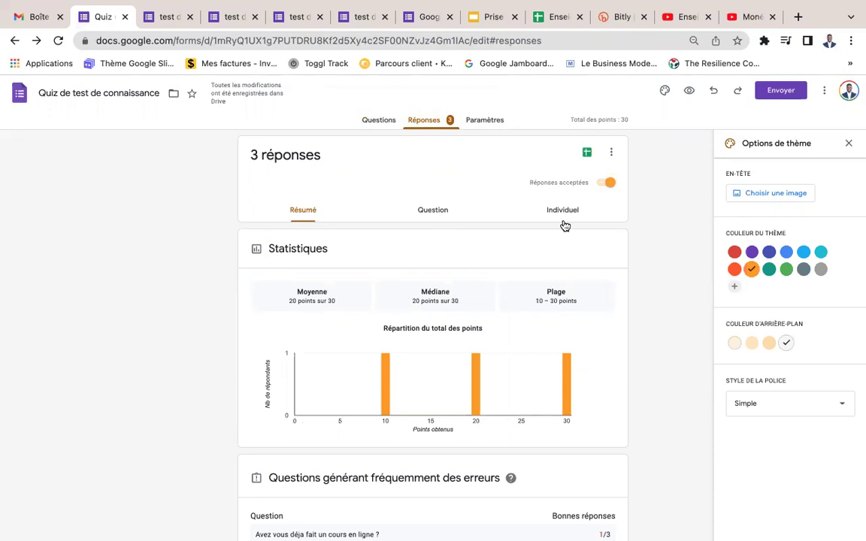
{"action": "scroll", "coordinate": [562, 227], "scroll_direction": "down", "scroll_amount": 3}
{"action": "scroll", "coordinate": [366, 251], "scroll_direction": "up", "scroll_amount": 1}
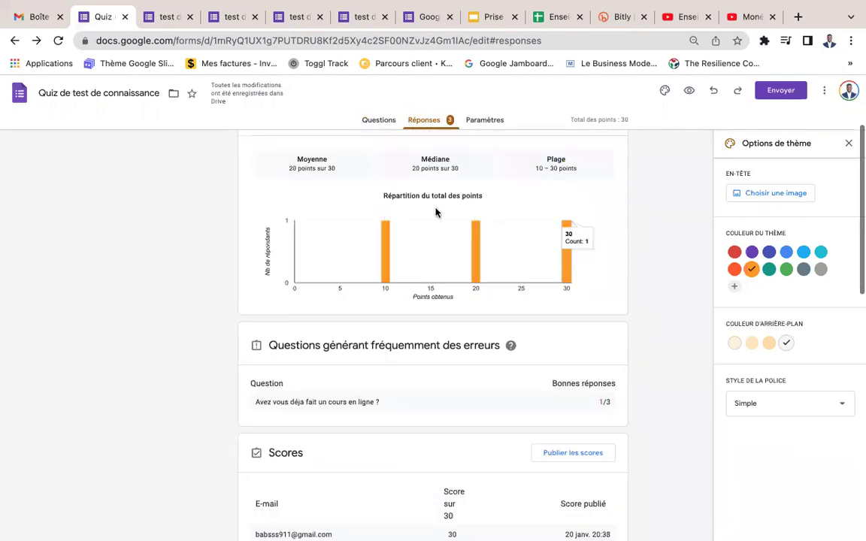
{"action": "scroll", "coordinate": [338, 213], "scroll_direction": "up", "scroll_amount": 1}
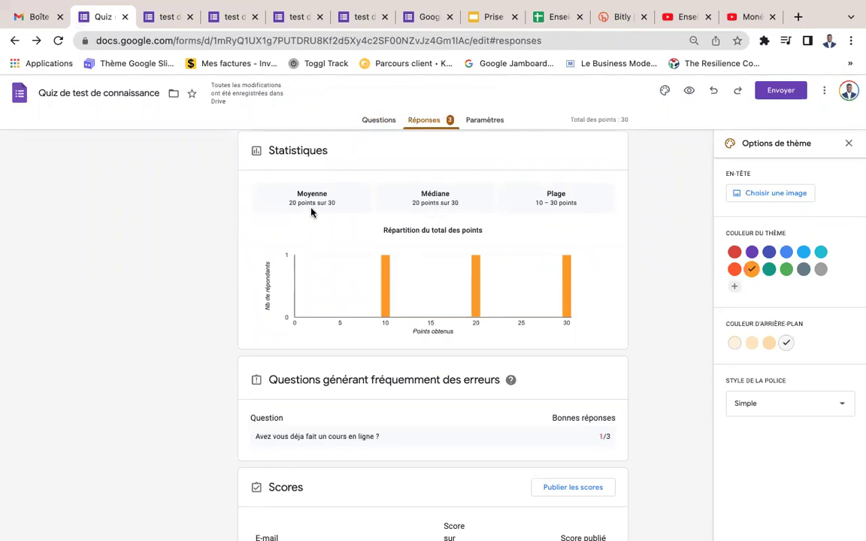
Review the list of scores and the answer charts of all three quiz questions in the response summary
{"action": "scroll", "coordinate": [530, 301], "scroll_direction": "down", "scroll_amount": 10}
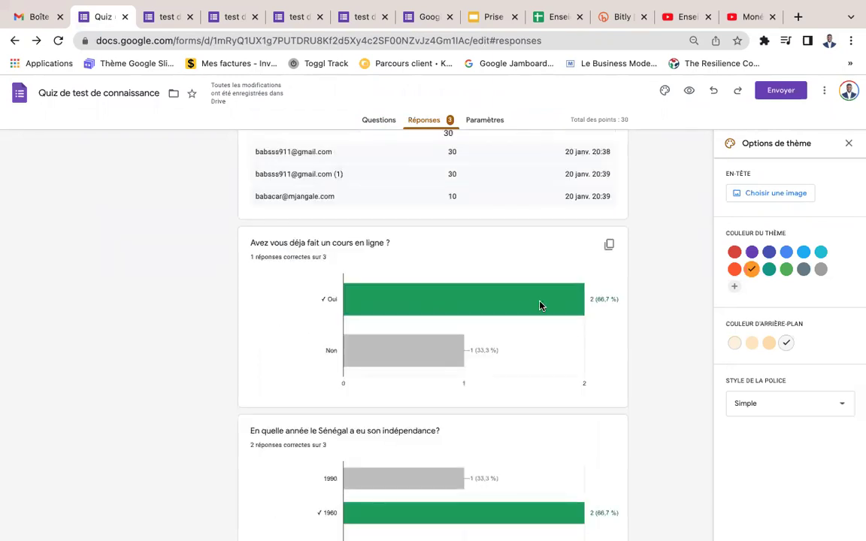
{"action": "mouse_move", "coordinate": [533, 319]}
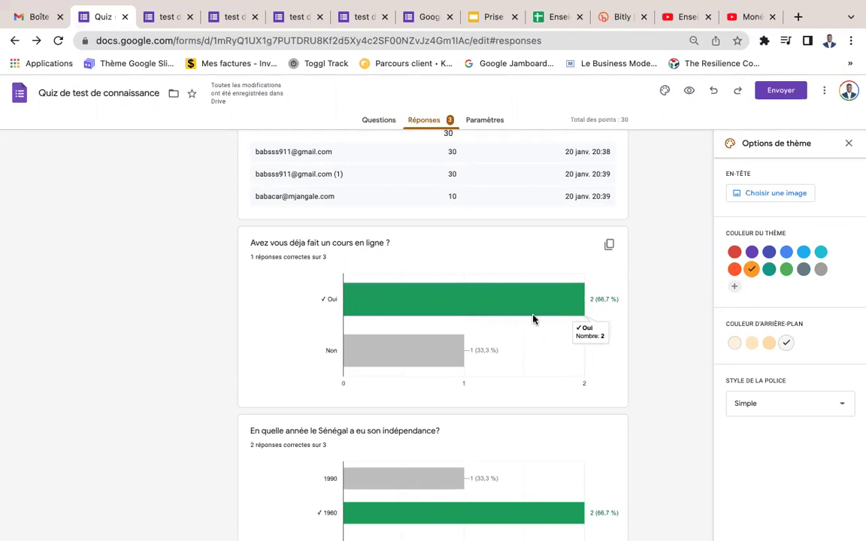
{"action": "scroll", "coordinate": [532, 319], "scroll_direction": "down", "scroll_amount": 2}
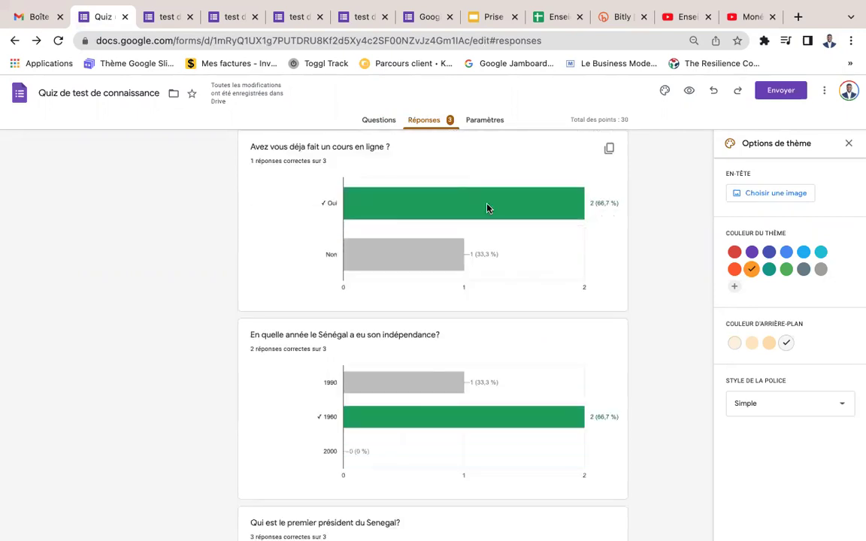
{"action": "mouse_move", "coordinate": [409, 248]}
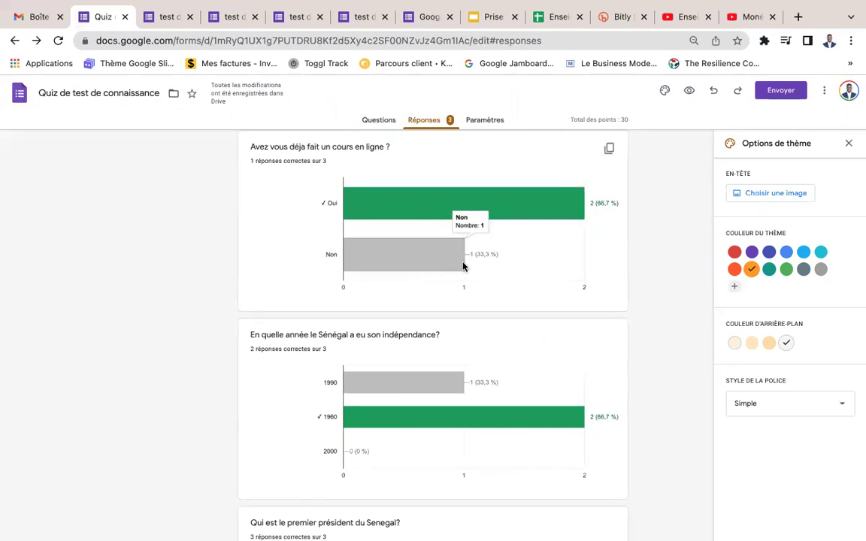
{"action": "scroll", "coordinate": [478, 262], "scroll_direction": "down", "scroll_amount": 3}
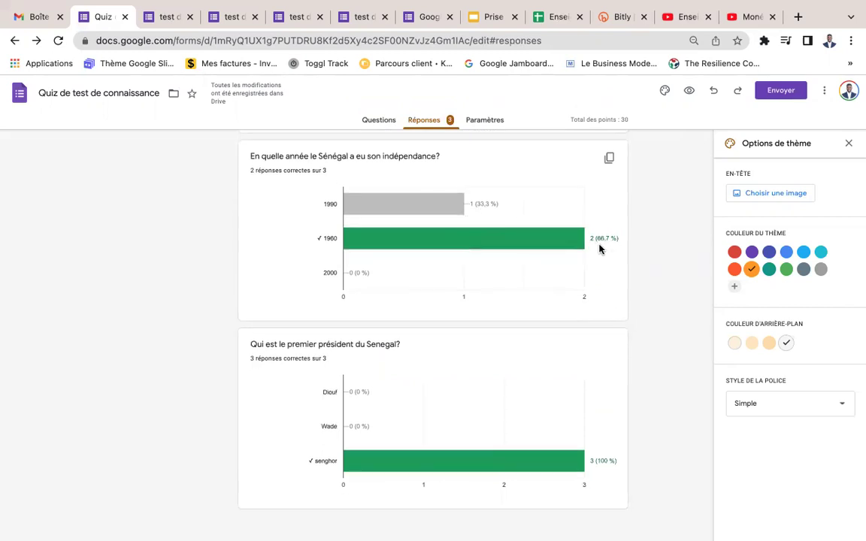
{"action": "scroll", "coordinate": [526, 254], "scroll_direction": "down", "scroll_amount": 1}
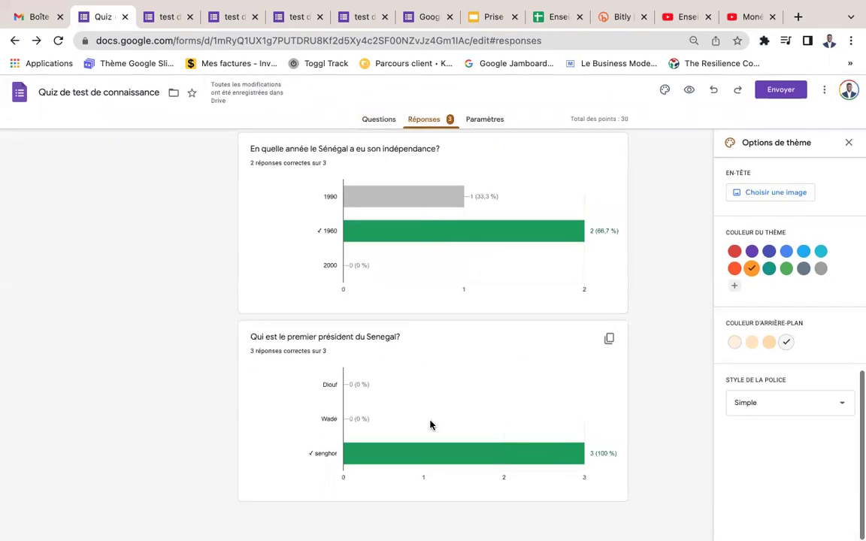
{"action": "scroll", "coordinate": [457, 301], "scroll_direction": "up", "scroll_amount": 4}
{"action": "scroll", "coordinate": [455, 301], "scroll_direction": "up", "scroll_amount": 10}
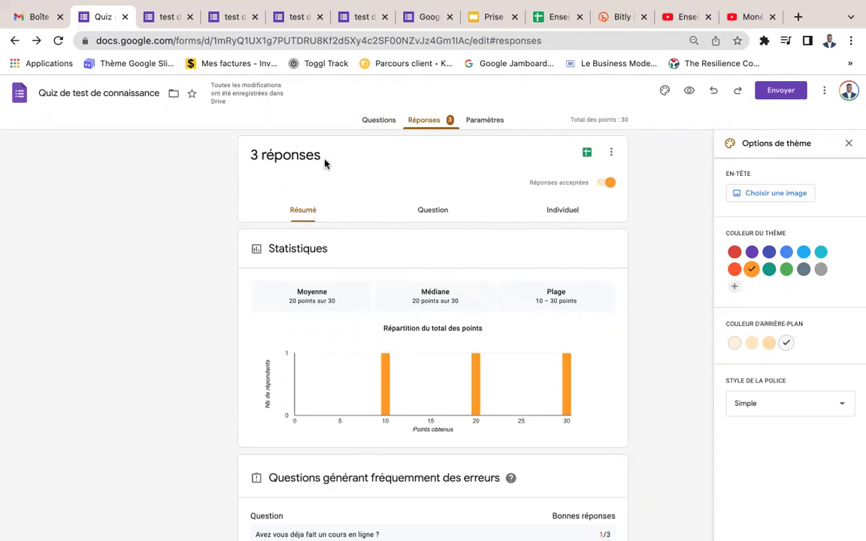
Create a new spreadsheet linked to the quiz responses and return to the form's response summary
{"action": "left_click", "coordinate": [587, 155]}
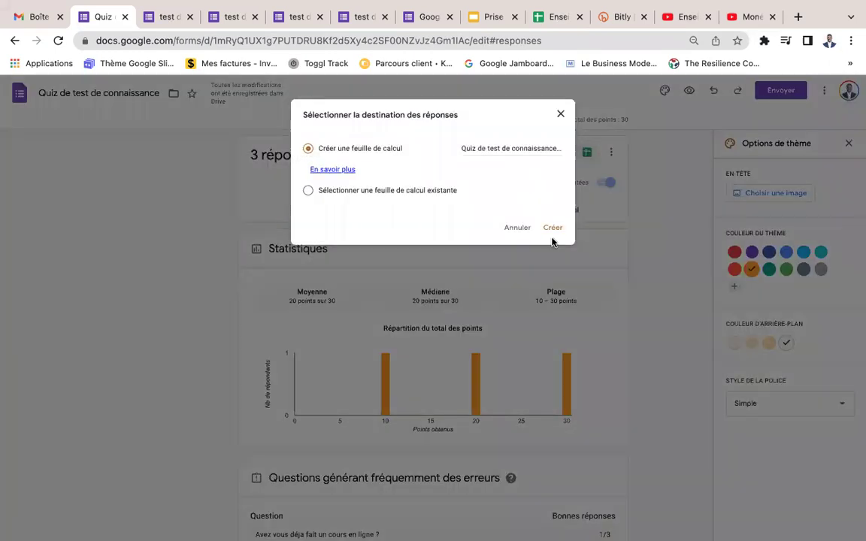
{"action": "left_click", "coordinate": [552, 228]}
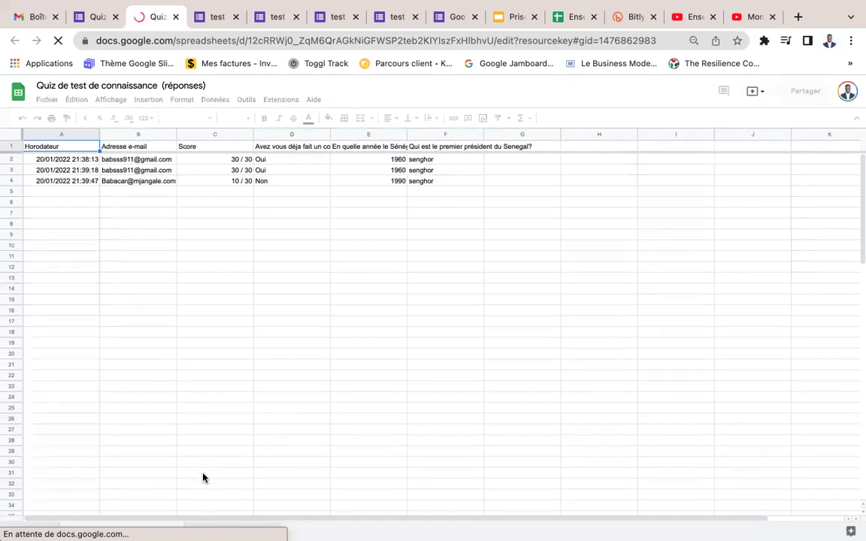
{"action": "left_click", "coordinate": [91, 17]}
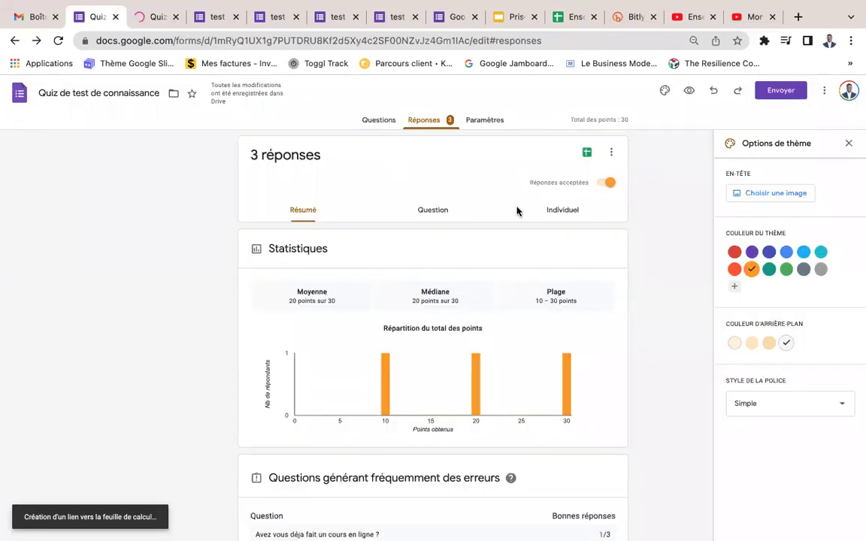
{"action": "scroll", "coordinate": [401, 158], "scroll_direction": "down", "scroll_amount": 1}
{"action": "scroll", "coordinate": [401, 157], "scroll_direction": "up", "scroll_amount": 1}
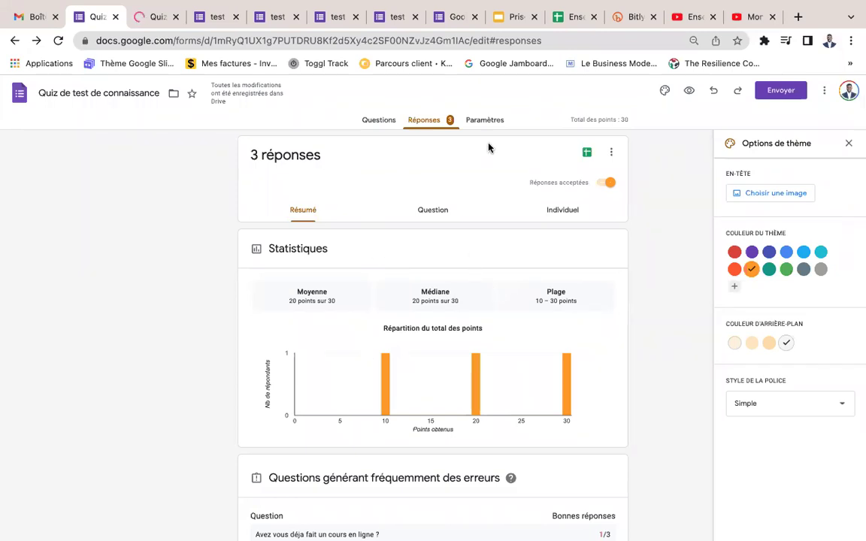
Preview the quiz from its questions view and copy the web address of the respondent form
{"action": "left_click", "coordinate": [376, 122]}
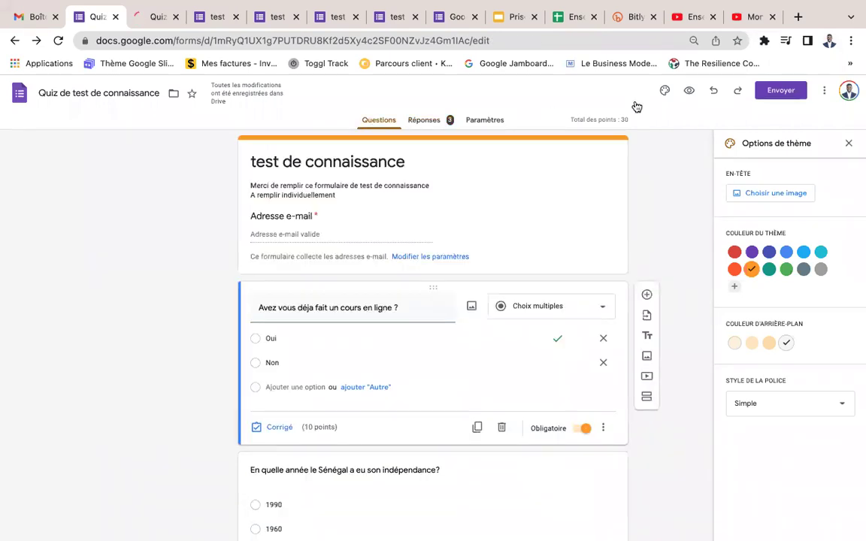
{"action": "left_click", "coordinate": [689, 91]}
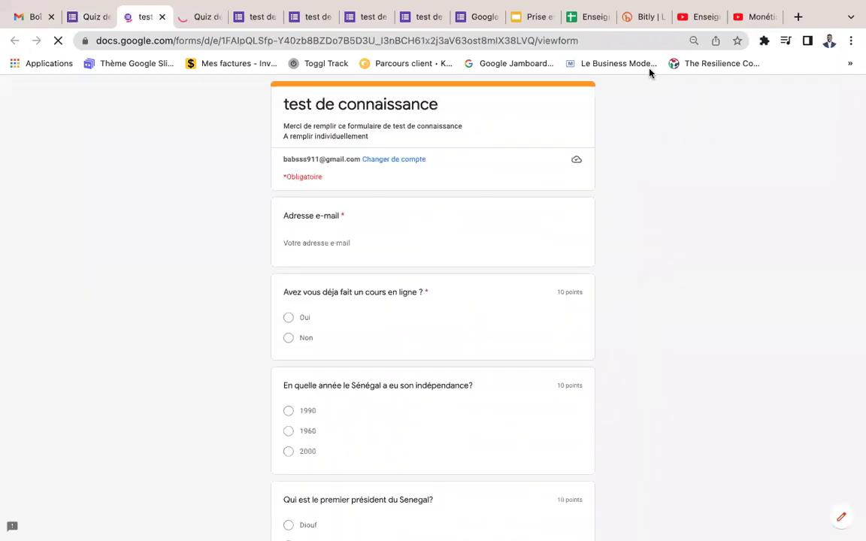
{"action": "left_click", "coordinate": [588, 40]}
{"action": "key", "text": "ctrl+c"}
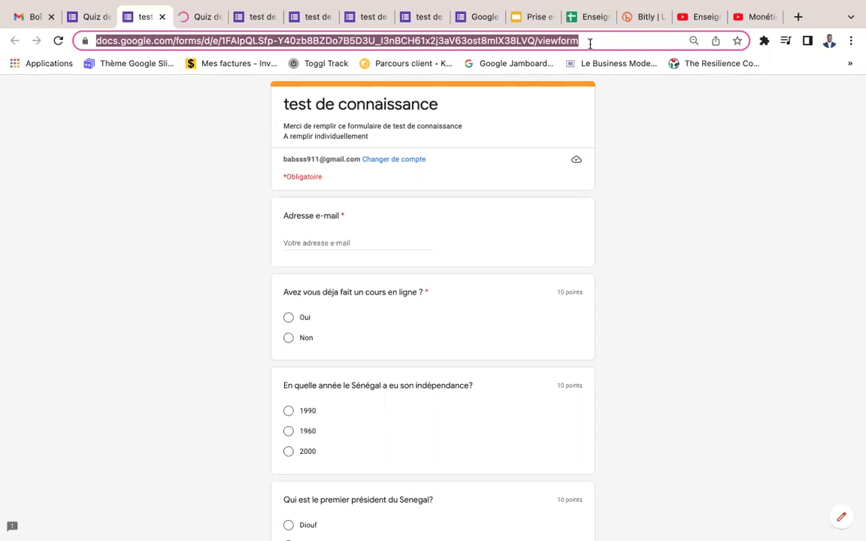
Switch to Bitly and reload its link management page from bit.ly
{"action": "left_click", "coordinate": [635, 17]}
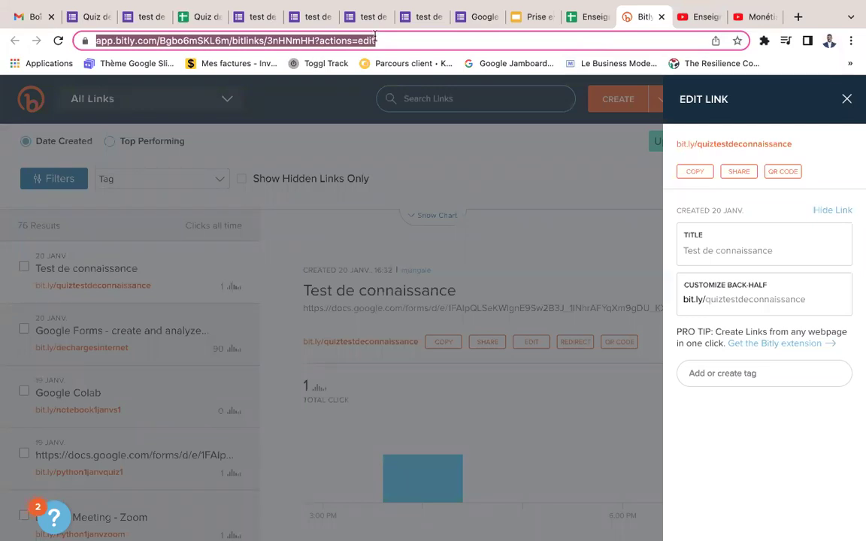
{"action": "type", "text": "b"}
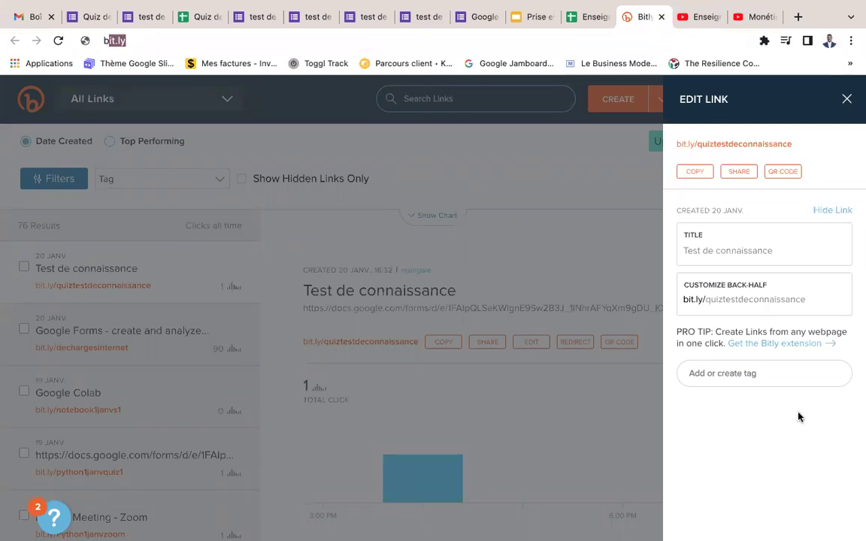
{"action": "type", "text": "it"}
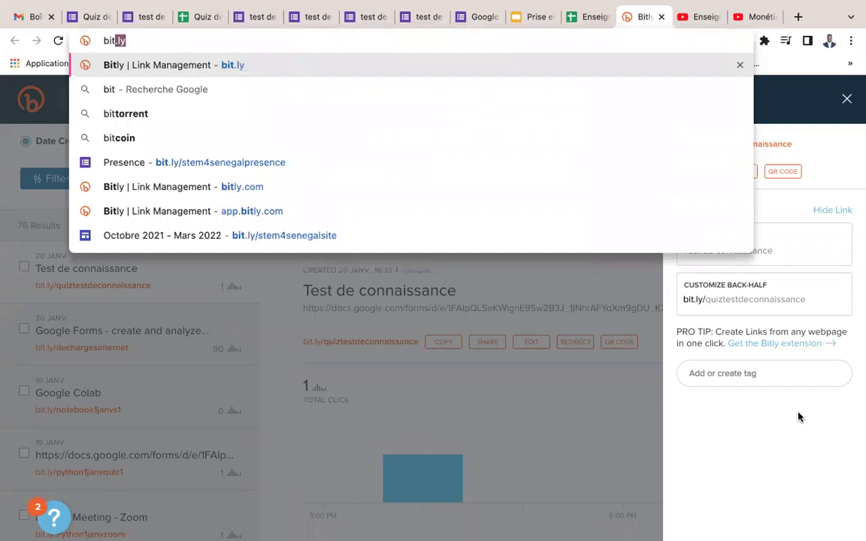
{"action": "key", "text": "Return"}
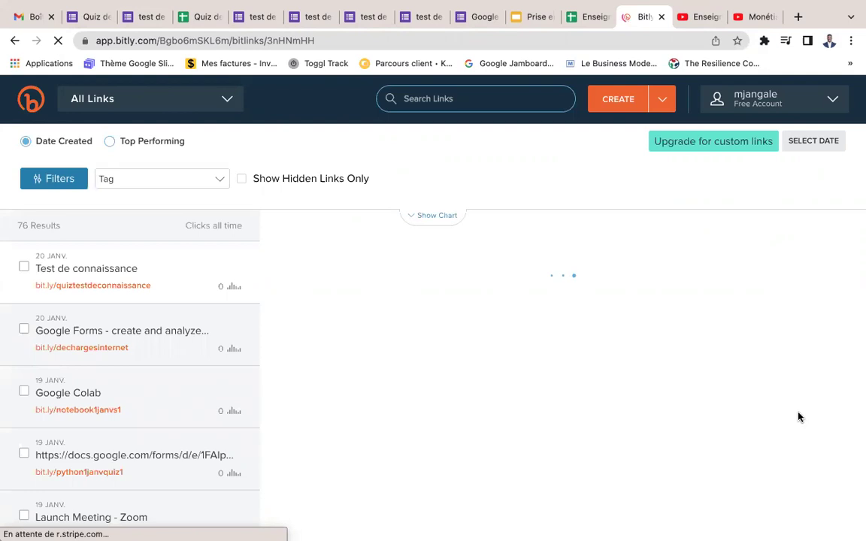
Create a new bit.ly short link using the copied quiz form address as the long URL
{"action": "left_click", "coordinate": [146, 18]}
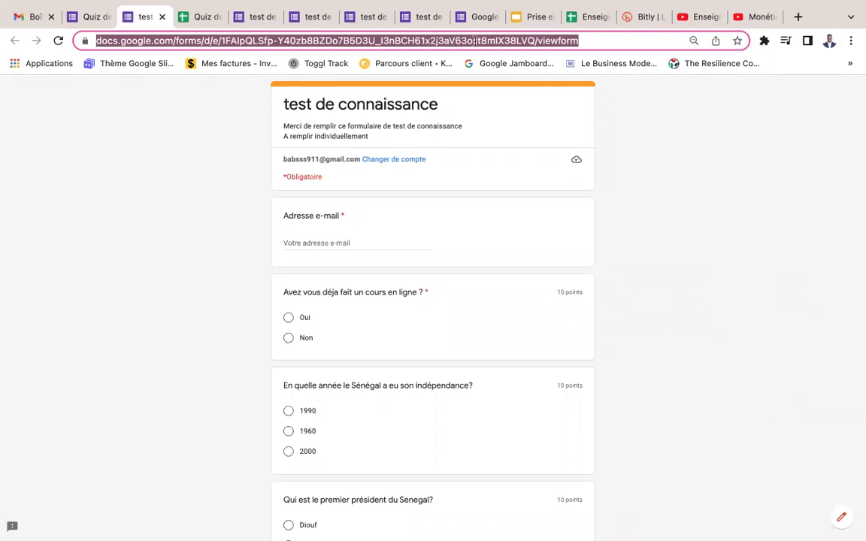
{"action": "left_click", "coordinate": [643, 18]}
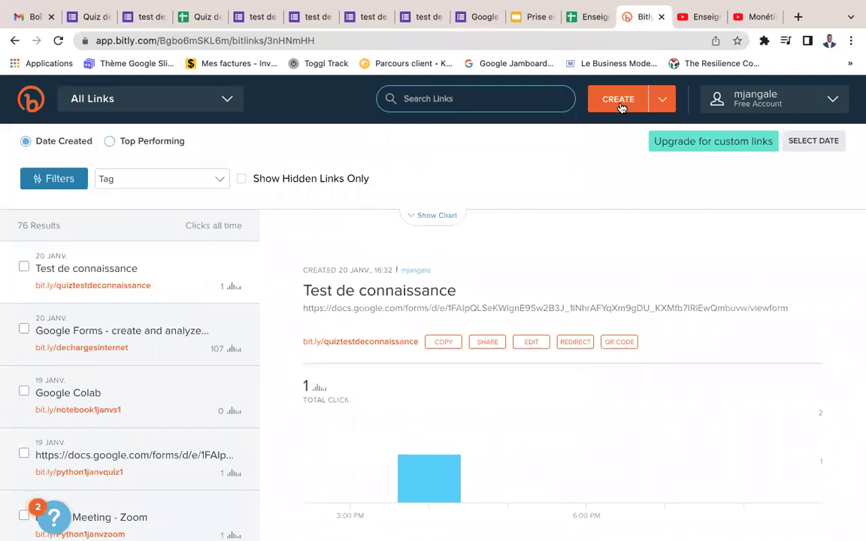
{"action": "left_click", "coordinate": [618, 104]}
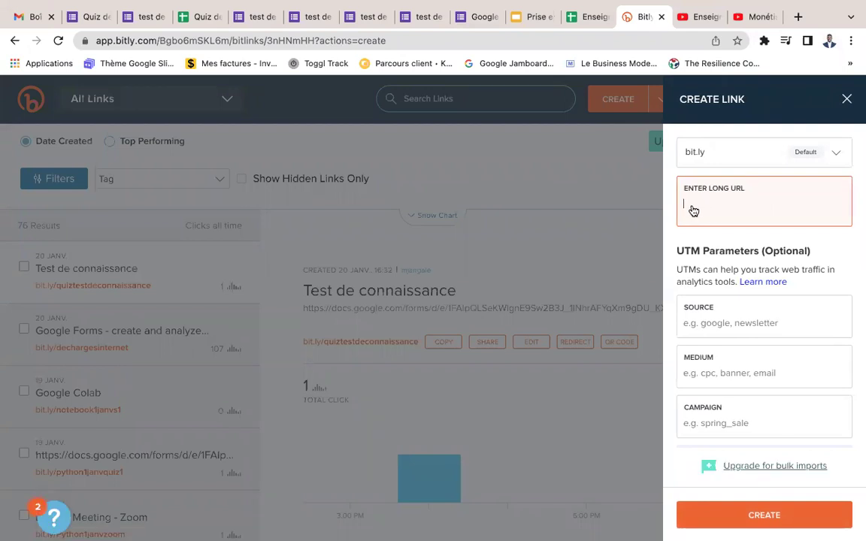
{"action": "key", "text": "ctrl+v"}
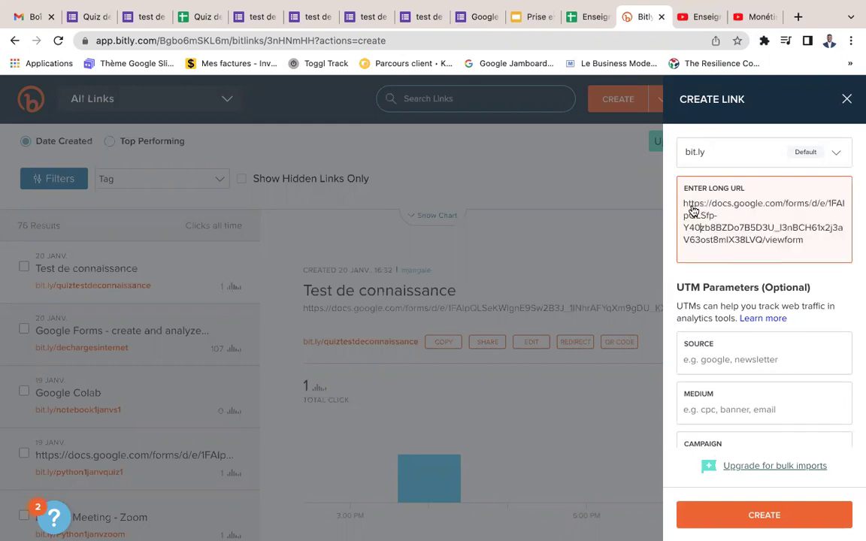
{"action": "left_click", "coordinate": [757, 517]}
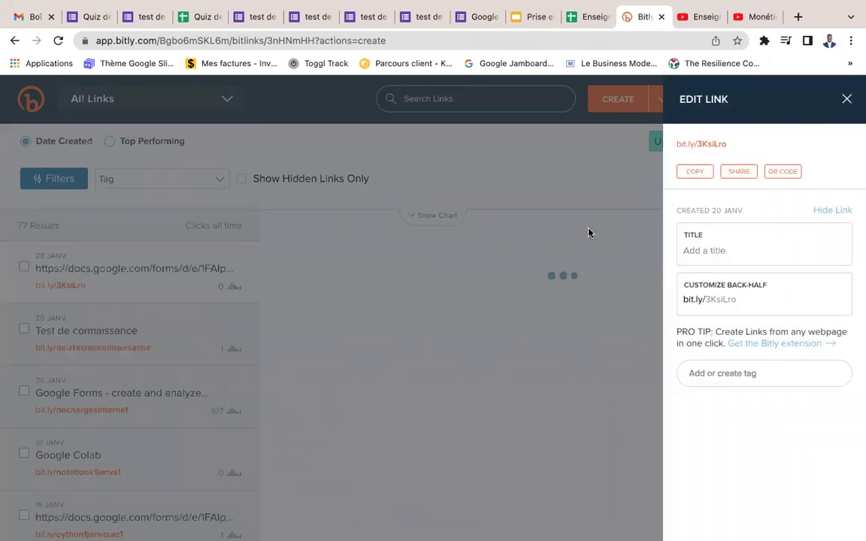
Customize the new short link's back-half as testdeconnaissance and save it
{"action": "left_click", "coordinate": [761, 304]}
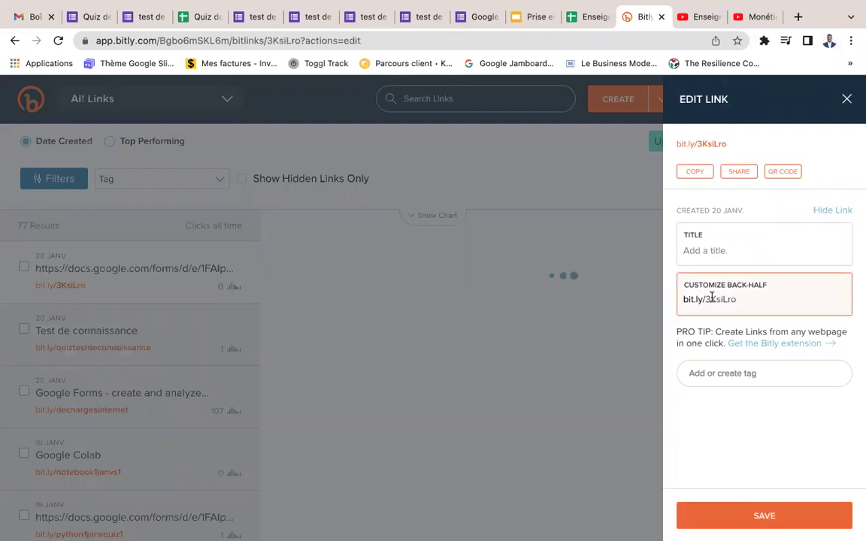
{"action": "key", "text": "BackSpace"}
{"action": "key", "text": "BackSpace"}
{"action": "key", "text": "BackSpace"}
{"action": "key", "text": "BackSpace"}
{"action": "key", "text": "BackSpace"}
{"action": "key", "text": "BackSpace"}
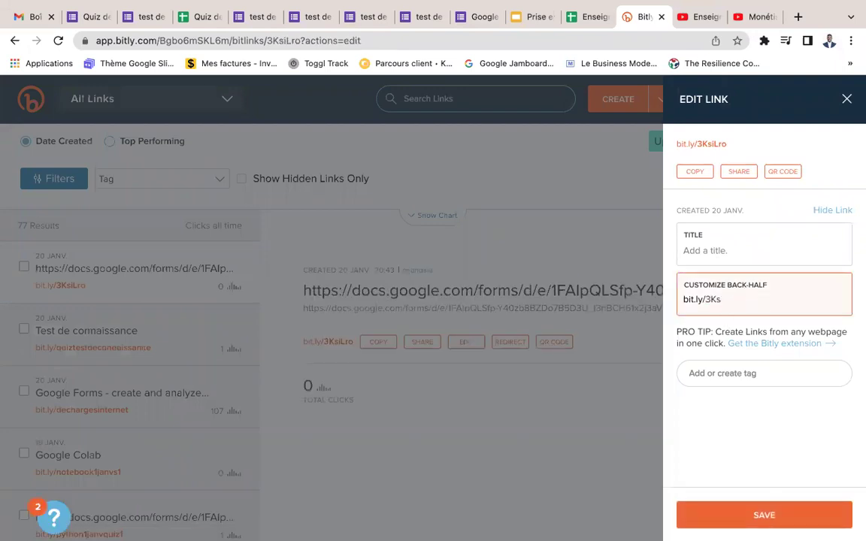
{"action": "key", "text": "BackSpace"}
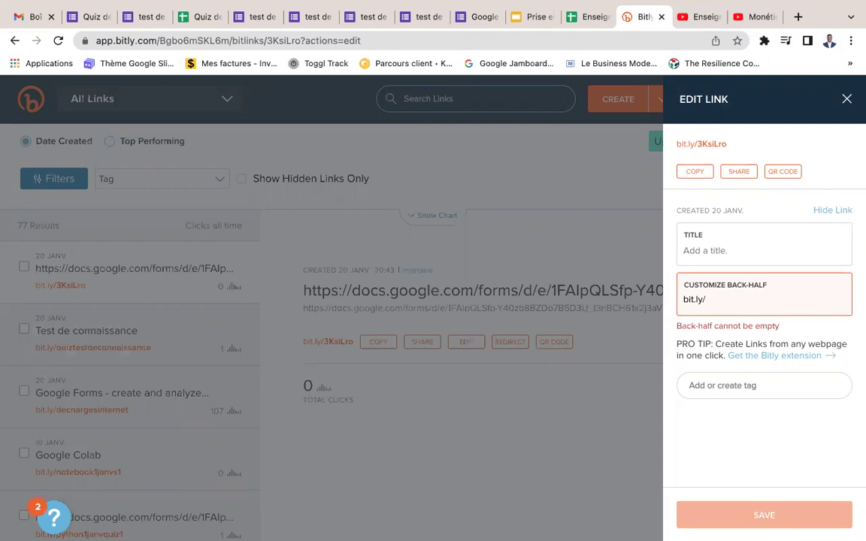
{"action": "type", "text": "qui"}
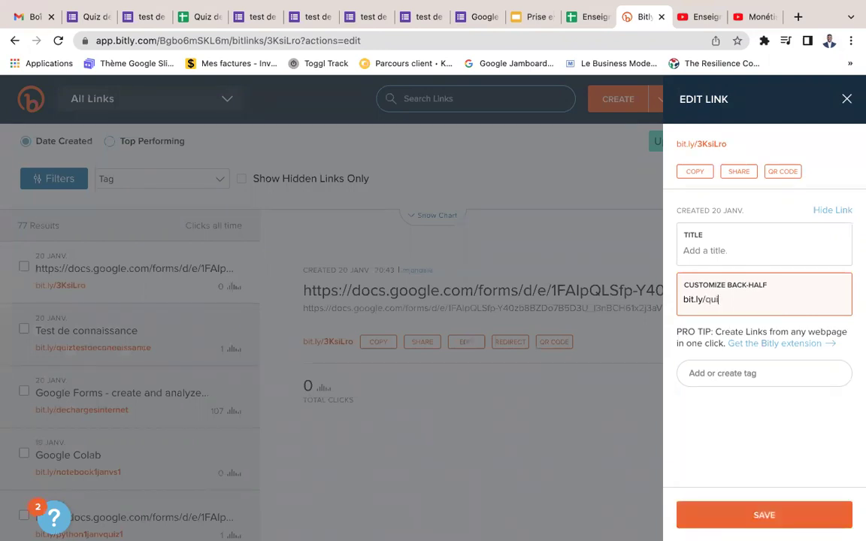
{"action": "type", "text": "zdetes"}
{"action": "key", "text": "BackSpace"}
{"action": "type", "text": "tde"}
{"action": "key", "text": "BackSpace"}
{"action": "key", "text": "BackSpace"}
{"action": "key", "text": "BackSpace"}
{"action": "key", "text": "BackSpace"}
{"action": "key", "text": "BackSpace"}
{"action": "key", "text": "BackSpace"}
{"action": "key", "text": "BackSpace"}
{"action": "key", "text": "BackSpace"}
{"action": "key", "text": "BackSpace"}
{"action": "key", "text": "BackSpace"}
{"action": "key", "text": "BackSpace"}
{"action": "type", "text": "testde"}
{"action": "type", "text": "connaissace"}
{"action": "key", "text": "BackSpace"}
{"action": "key", "text": "BackSpace"}
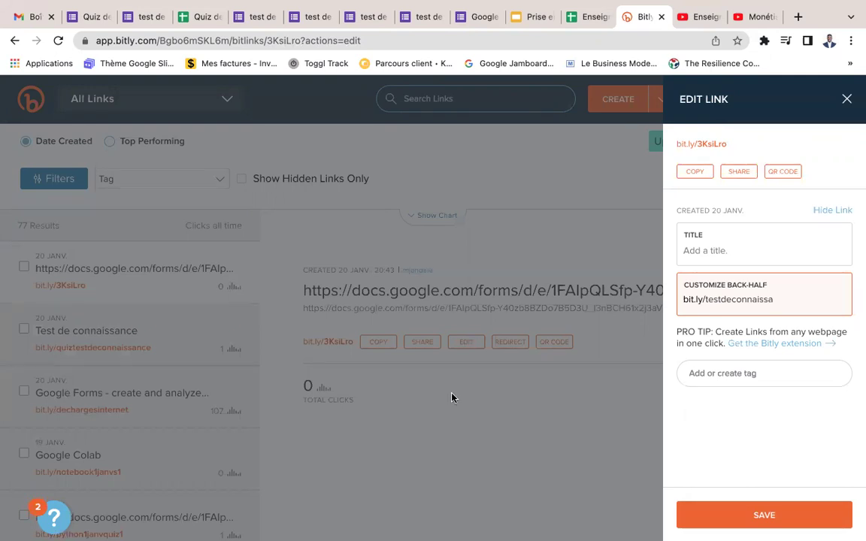
{"action": "type", "text": "nce"}
{"action": "left_click", "coordinate": [773, 517]}
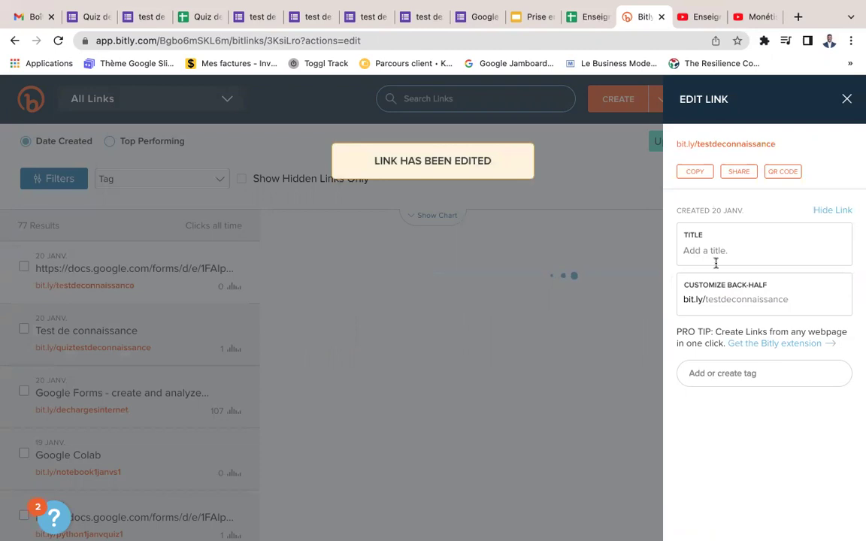
Copy the bit.ly/testdeconnaissance short link and open it in a new tab to check the quiz form it leads to
{"action": "left_click", "coordinate": [695, 173]}
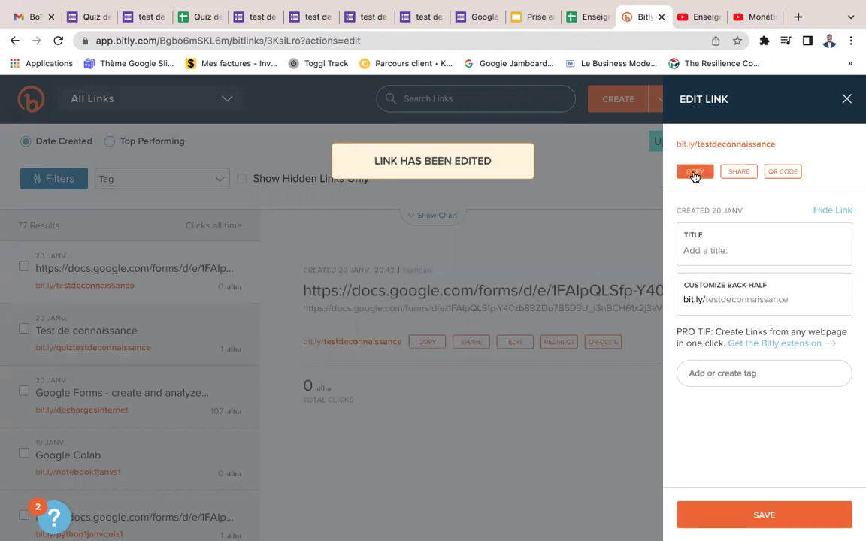
{"action": "left_click", "coordinate": [798, 18]}
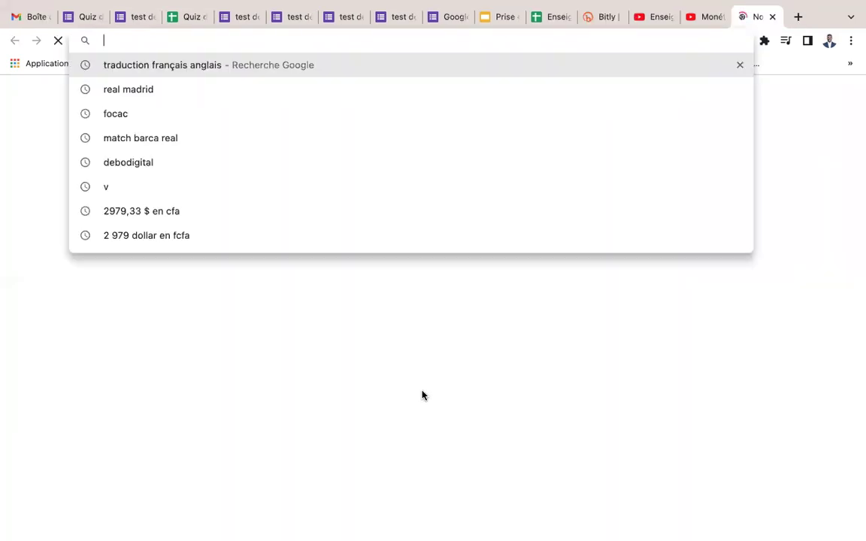
{"action": "key", "text": "super+v"}
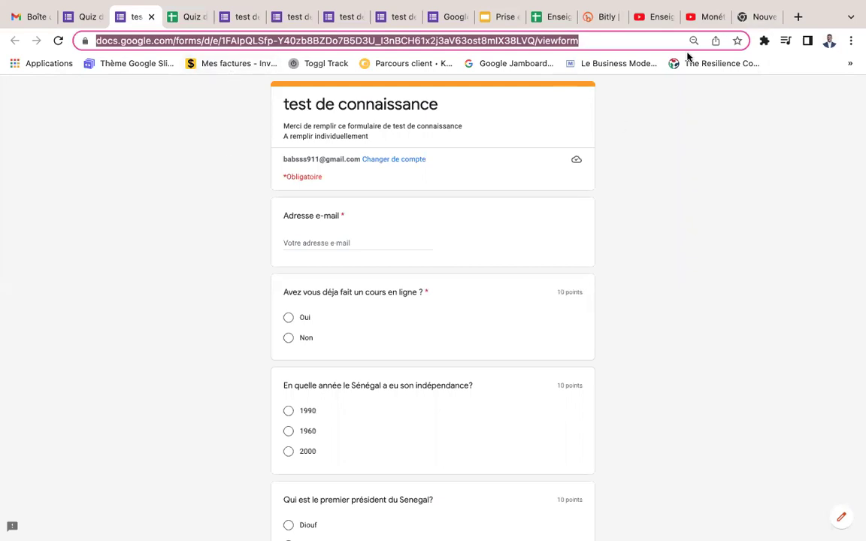
{"action": "left_click", "coordinate": [744, 17]}
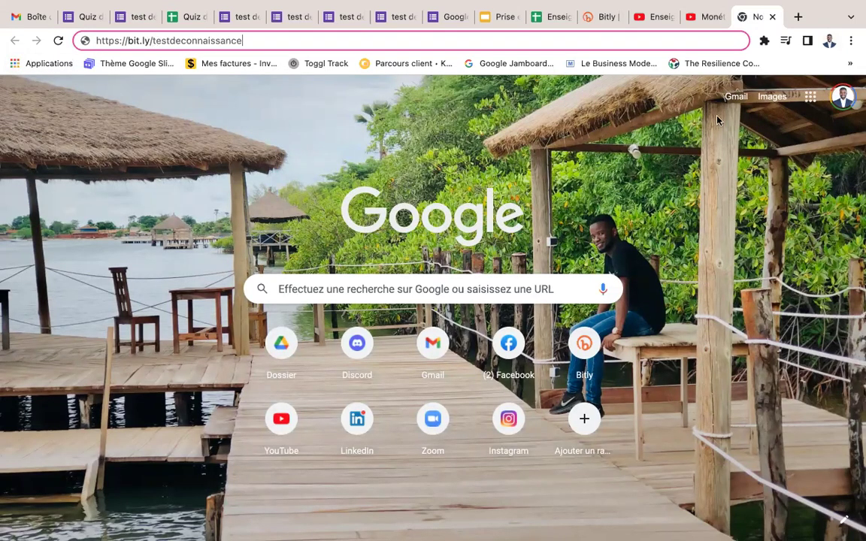
{"action": "key", "text": "Return"}
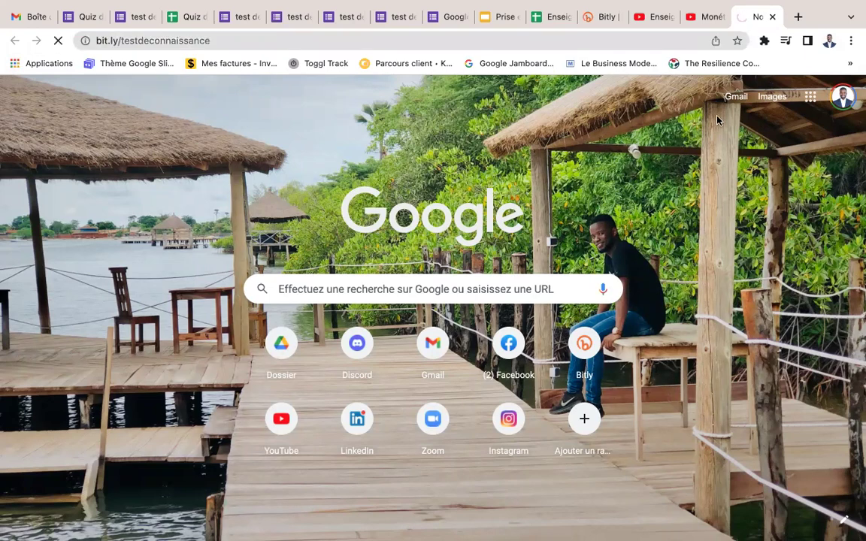
{"action": "left_click", "coordinate": [230, 44]}
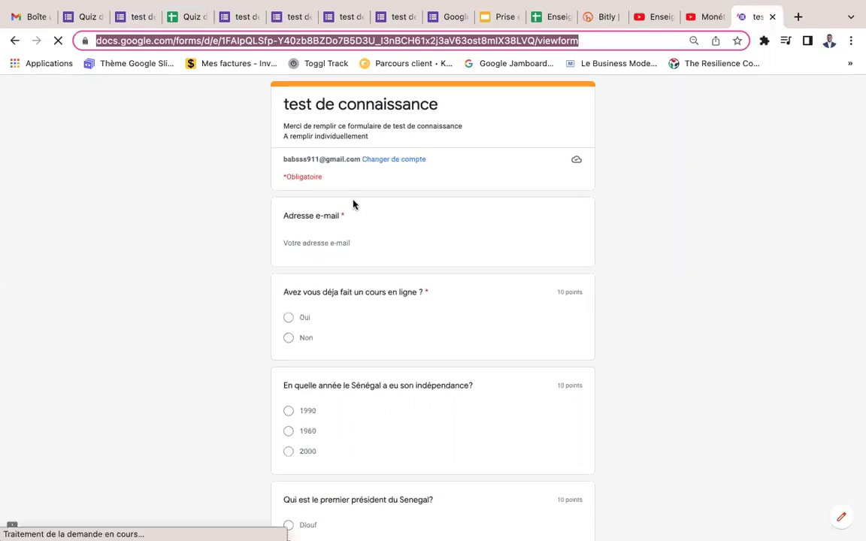
{"action": "scroll", "coordinate": [353, 205], "scroll_direction": "down", "scroll_amount": 5}
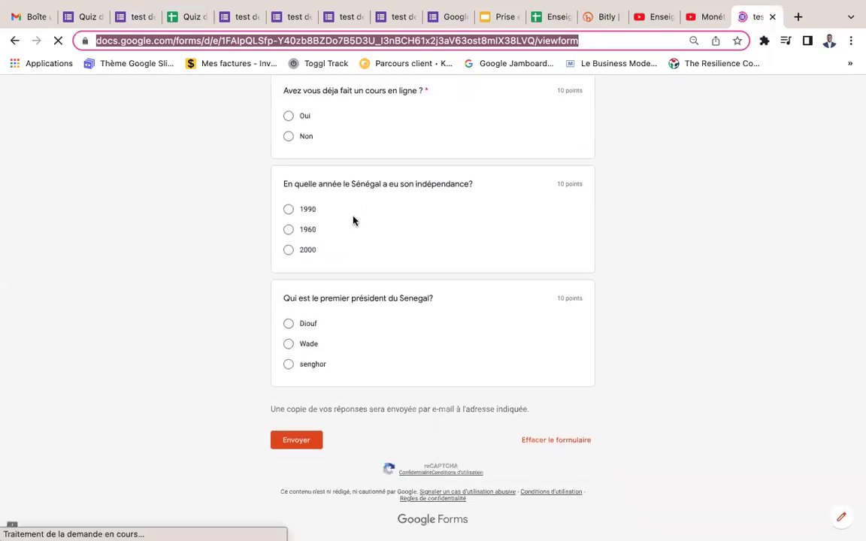
{"action": "scroll", "coordinate": [353, 220], "scroll_direction": "up", "scroll_amount": 5}
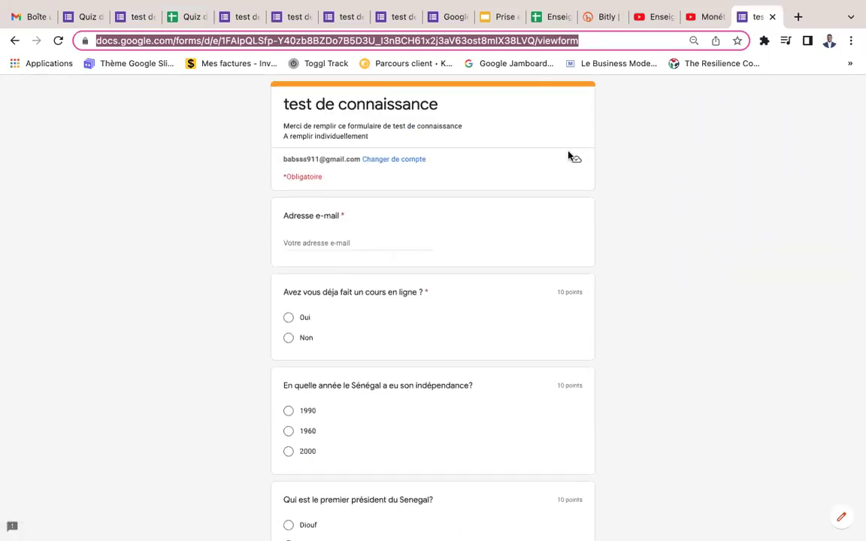
Return to the quiz editor and add a blank multiple-choice question after the question about online courses
{"action": "left_click", "coordinate": [607, 17]}
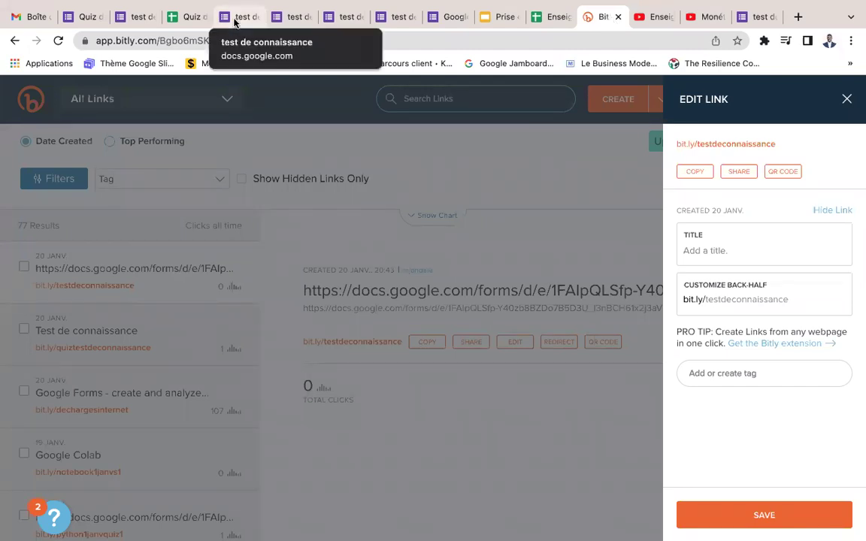
{"action": "left_click", "coordinate": [189, 22]}
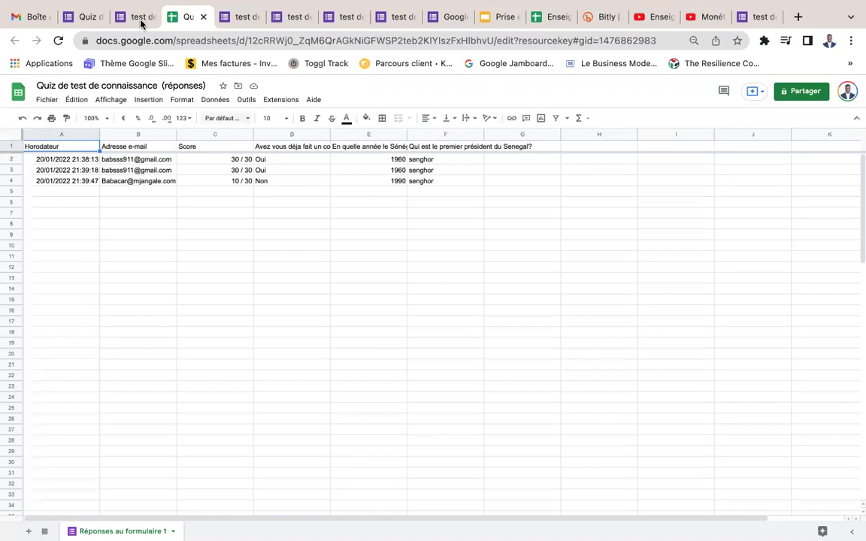
{"action": "left_click", "coordinate": [88, 17]}
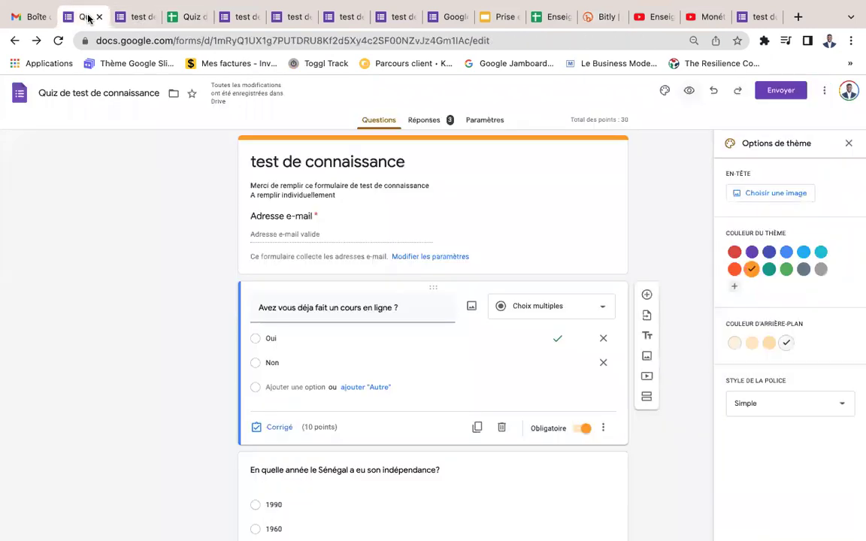
{"action": "scroll", "coordinate": [286, 218], "scroll_direction": "down", "scroll_amount": 2}
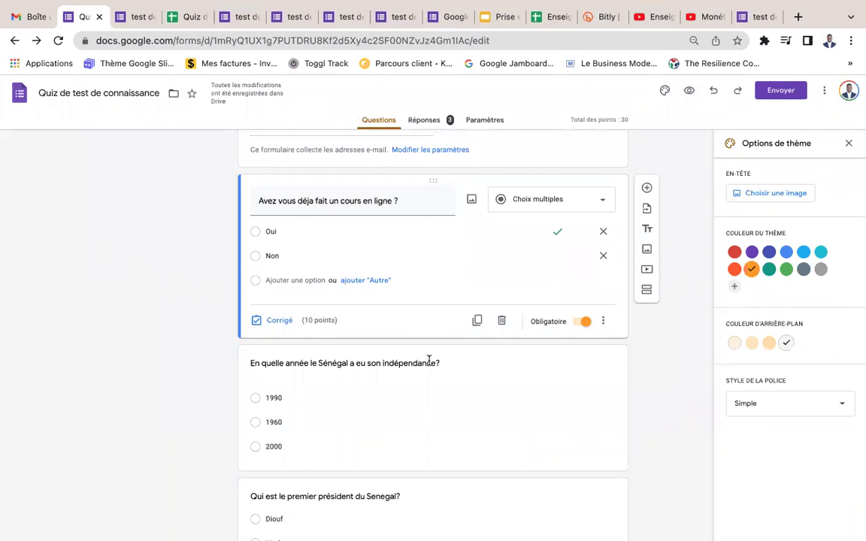
{"action": "scroll", "coordinate": [427, 359], "scroll_direction": "down", "scroll_amount": 2}
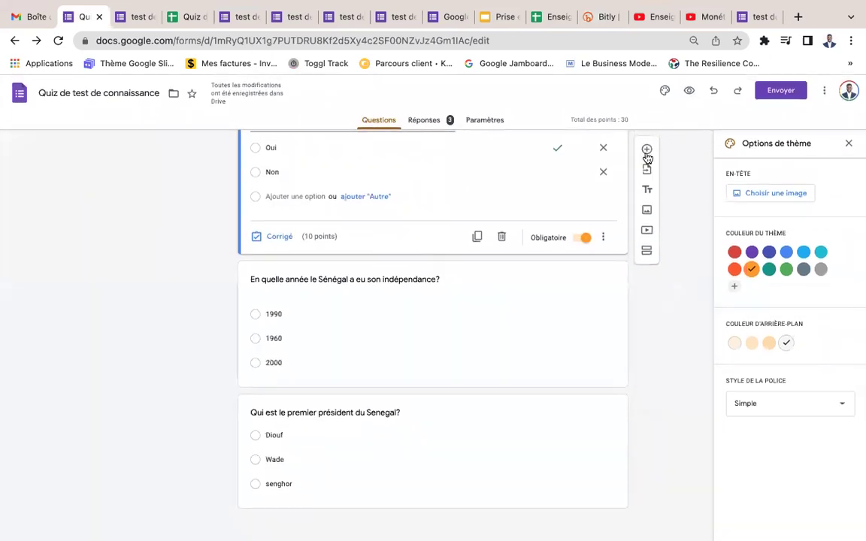
{"action": "left_click", "coordinate": [646, 151]}
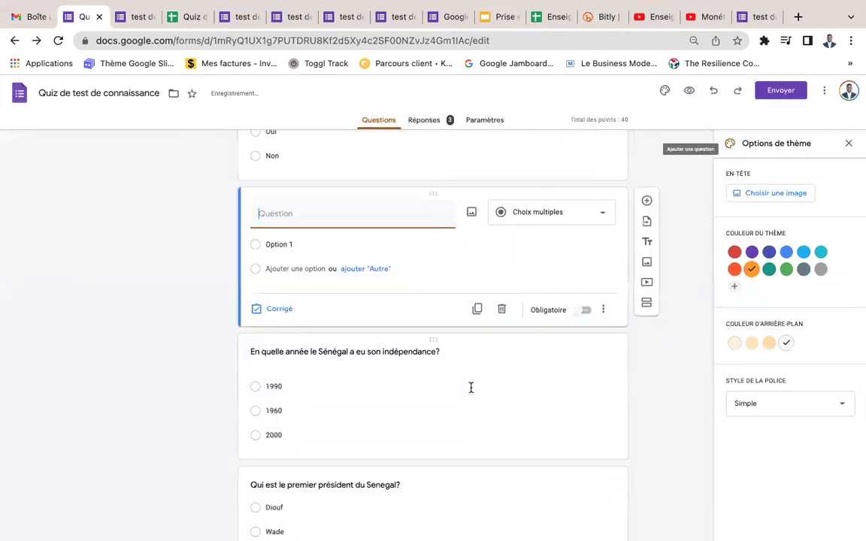
{"action": "scroll", "coordinate": [470, 386], "scroll_direction": "down", "scroll_amount": 2}
{"action": "scroll", "coordinate": [363, 302], "scroll_direction": "up", "scroll_amount": 2}
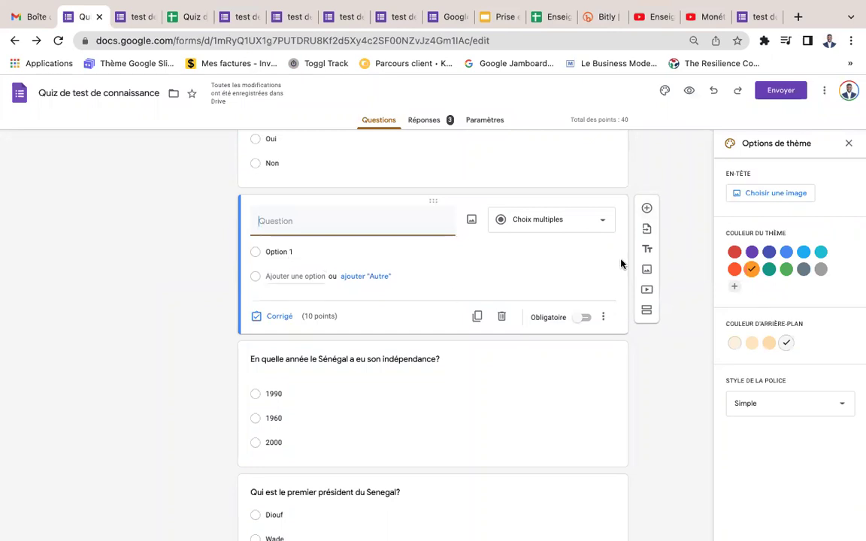
Change the form's theme colour to purple and choose the darkest purple background shade
{"action": "left_click", "coordinate": [734, 253]}
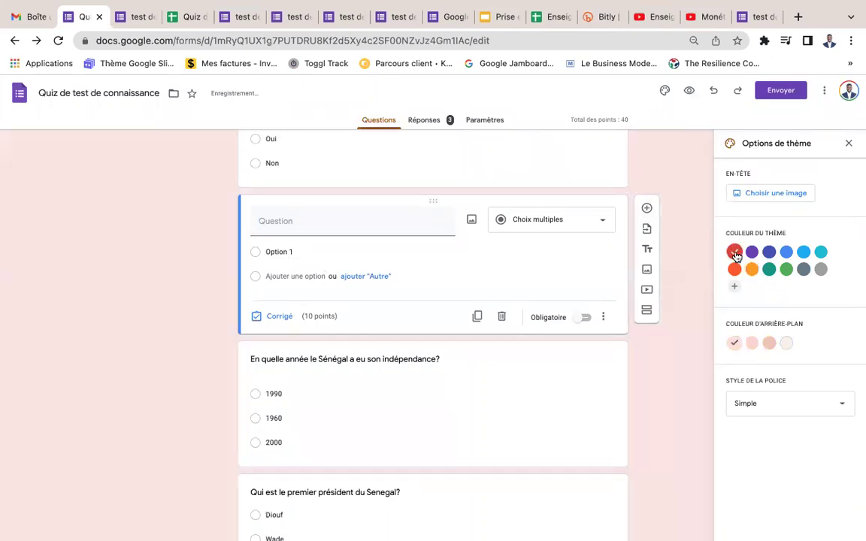
{"action": "left_click", "coordinate": [751, 251]}
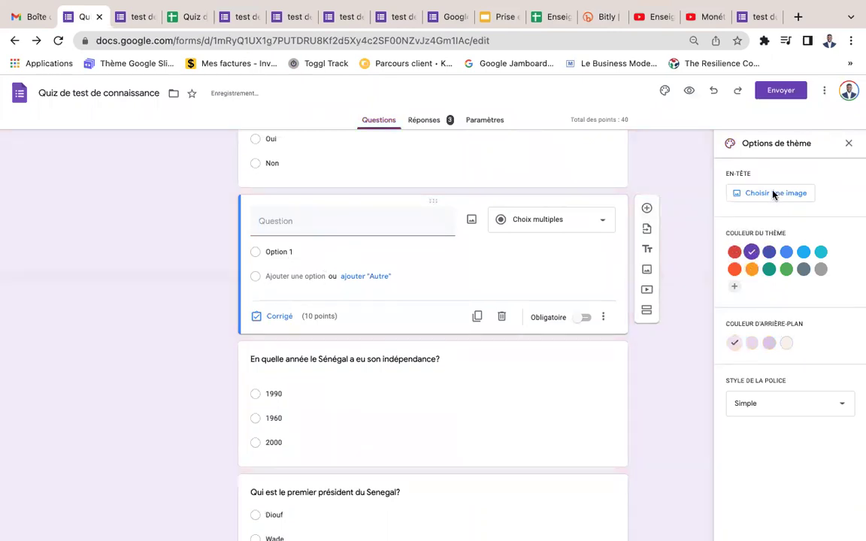
{"action": "left_click", "coordinate": [768, 342]}
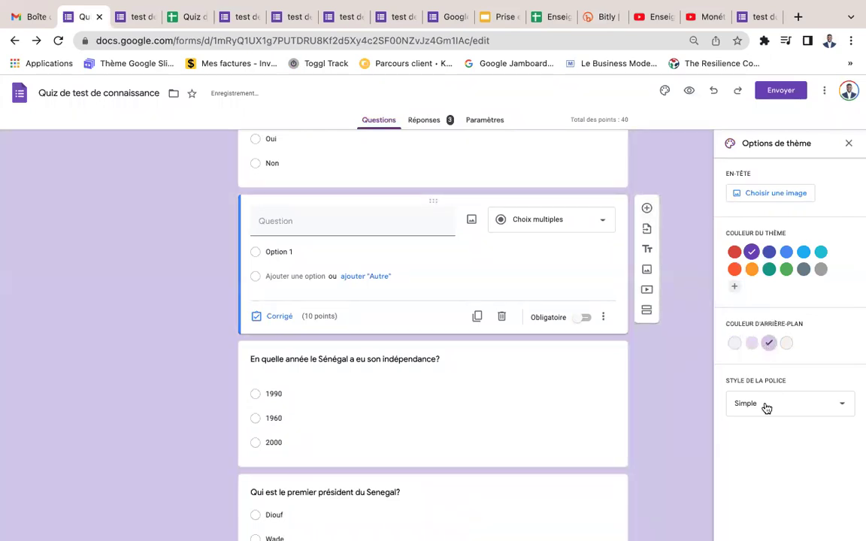
Try the Décoratif font style on the form, and set the font style to Espiègle
{"action": "left_click", "coordinate": [766, 407]}
{"action": "left_click", "coordinate": [756, 434]}
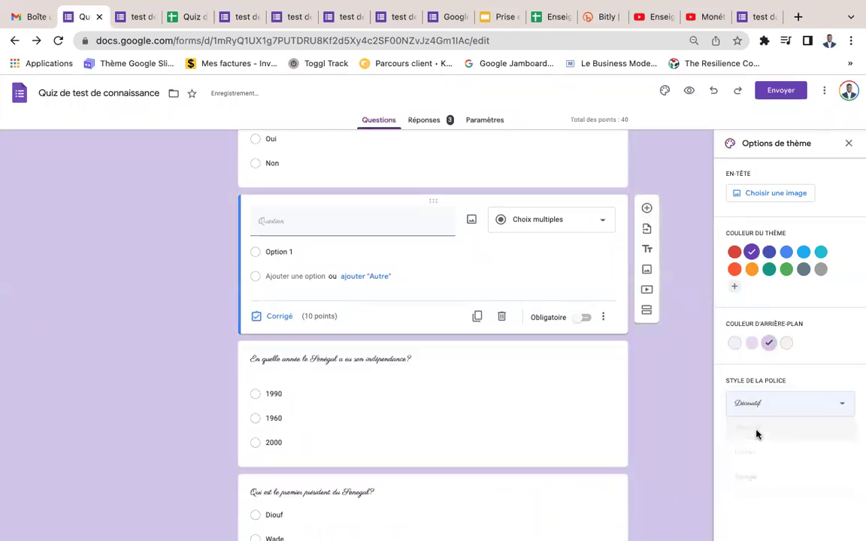
{"action": "left_click", "coordinate": [744, 411]}
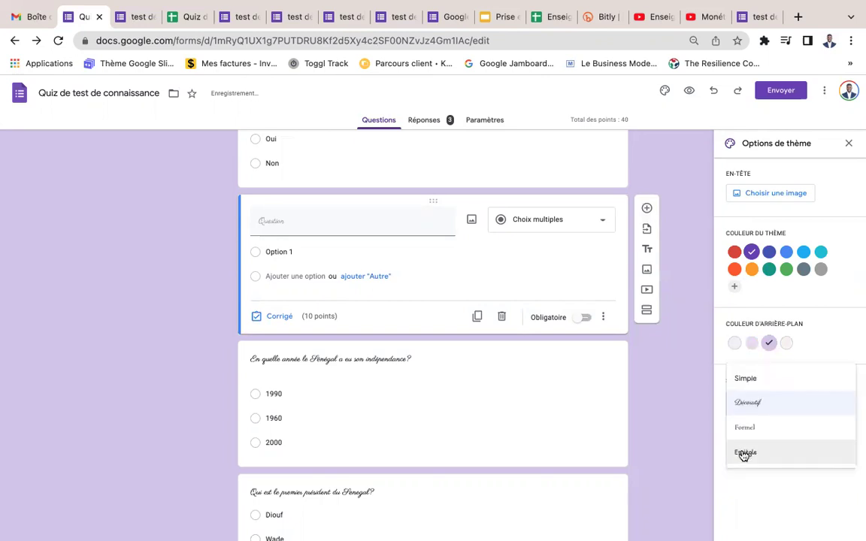
{"action": "left_click", "coordinate": [744, 454]}
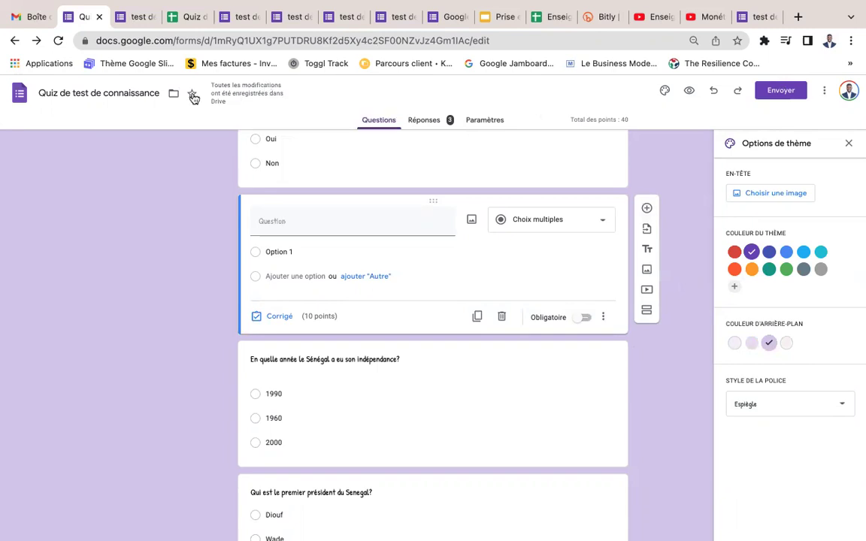
Switch to Gmail and launch another Google app from there in a new tab
{"action": "left_click", "coordinate": [33, 16]}
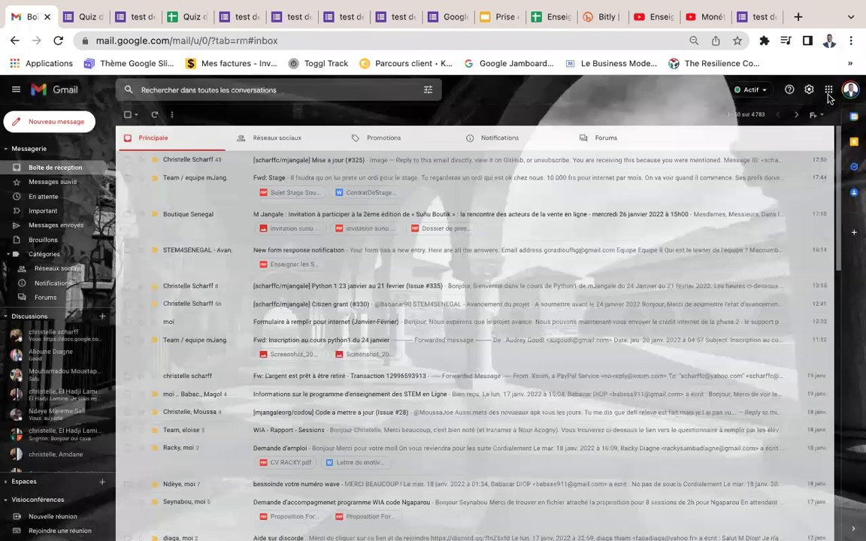
{"action": "left_click", "coordinate": [829, 90]}
{"action": "left_click", "coordinate": [801, 220]}
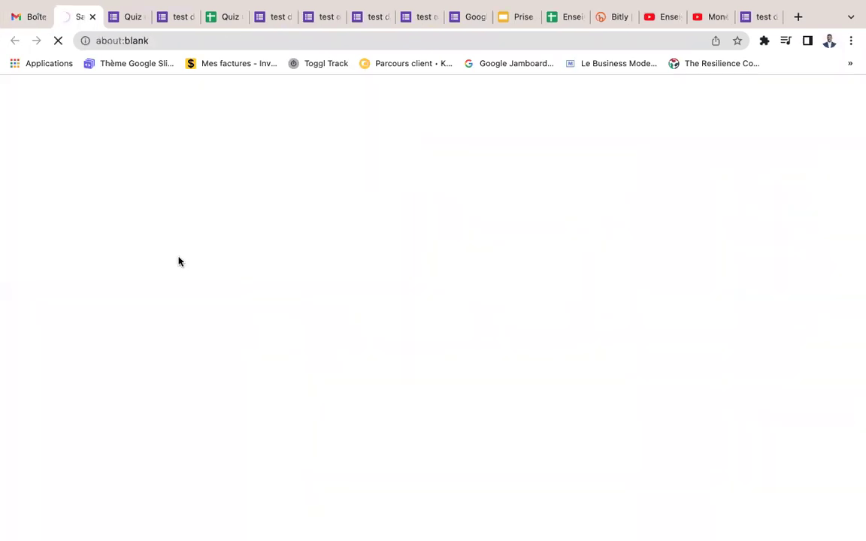